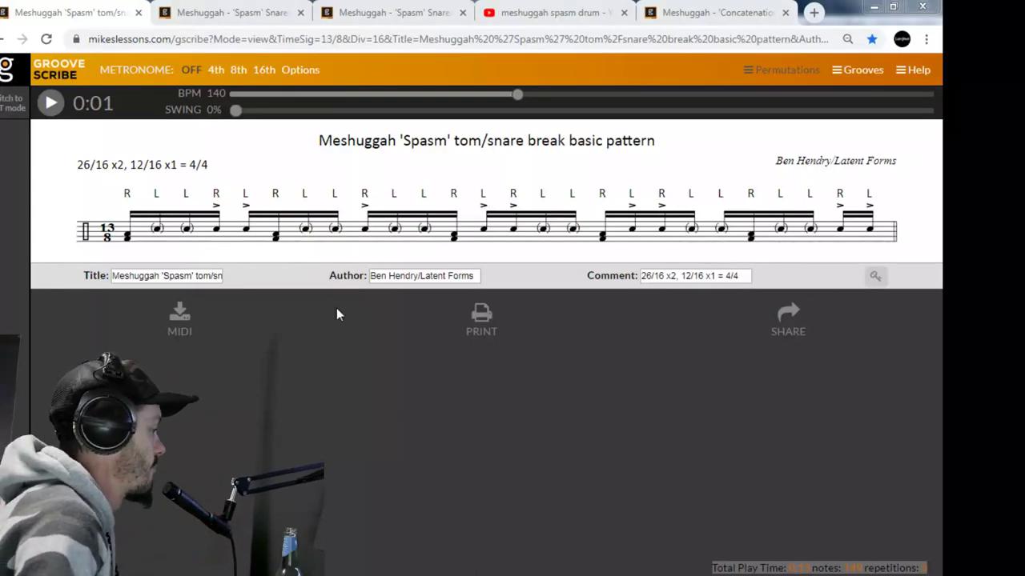
# Play and stop the basic tom/snare break, then switch to the 2:34 instrumental-section groove
pyautogui.click(52, 104)
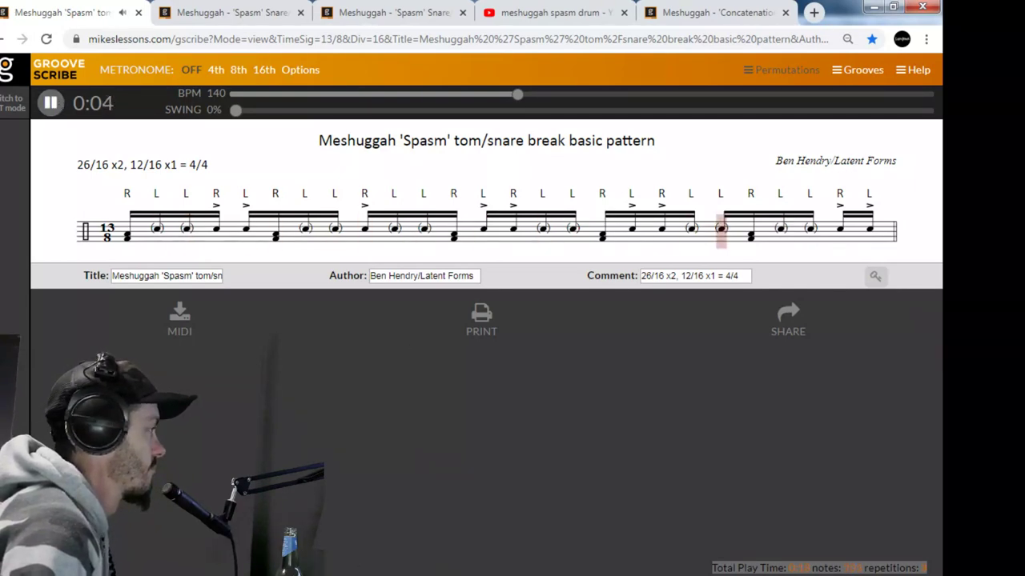
pyautogui.click(52, 106)
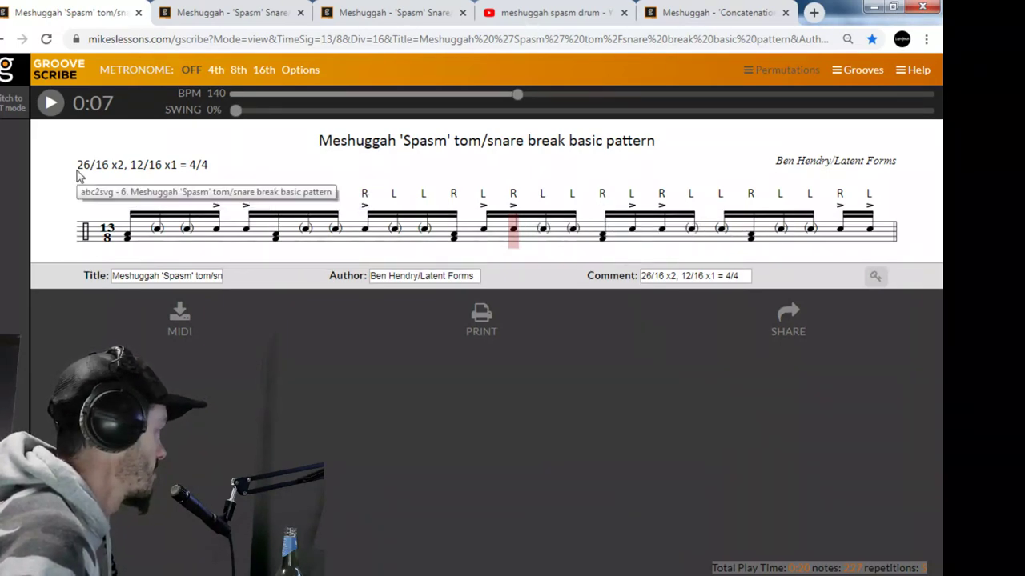
pyautogui.moveTo(76, 171); pyautogui.dragTo(84, 173)
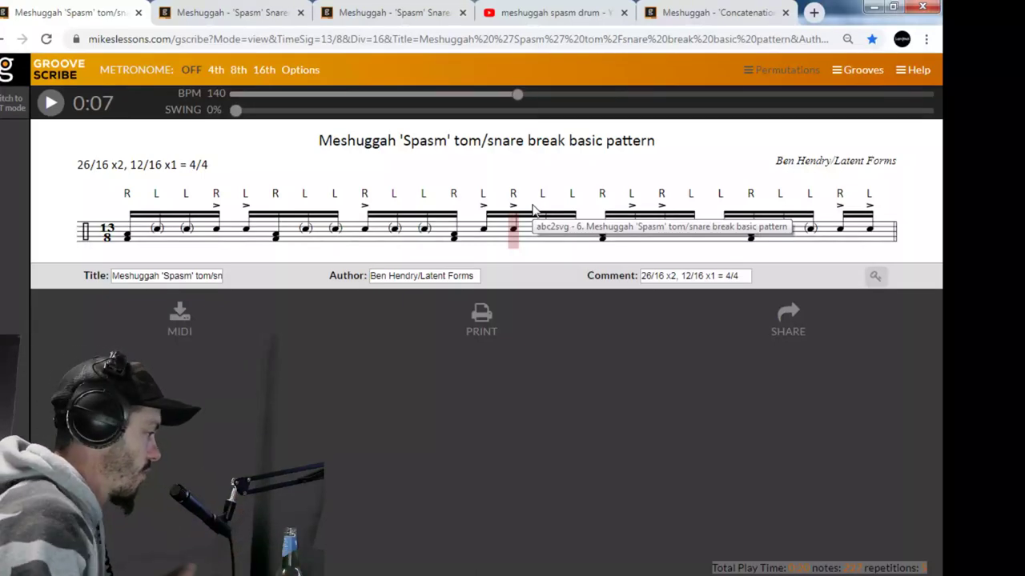
pyautogui.click(229, 17)
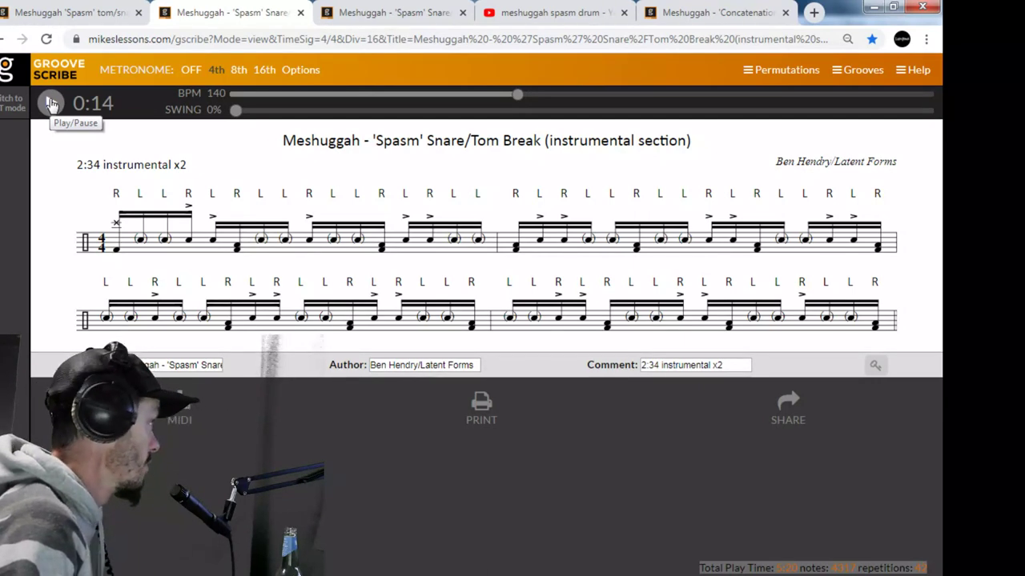
# Play the 2:34 instrumental-section break, stop it, then show the 2:48 vocal-section groove
pyautogui.click(51, 104)
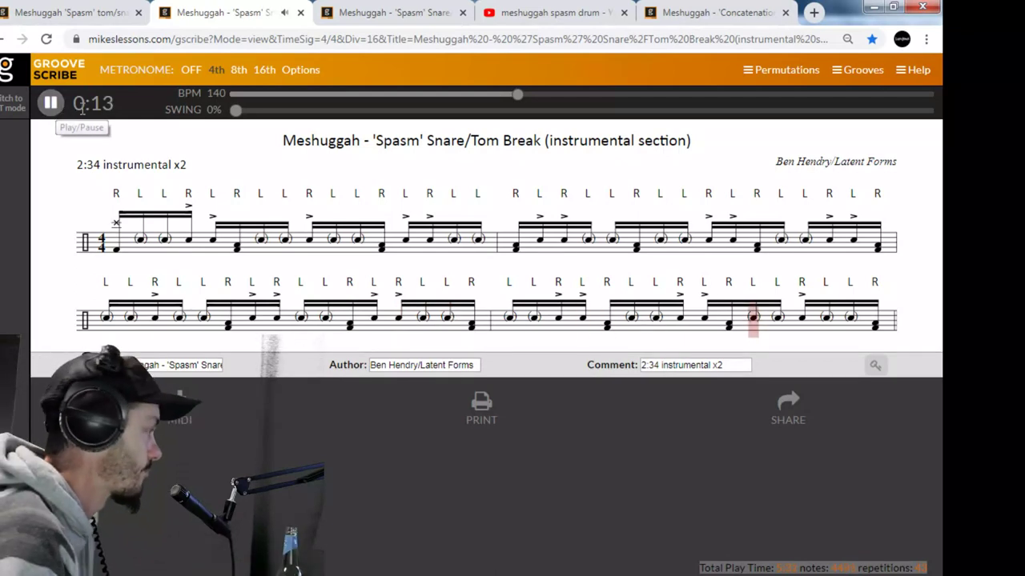
pyautogui.press('space')
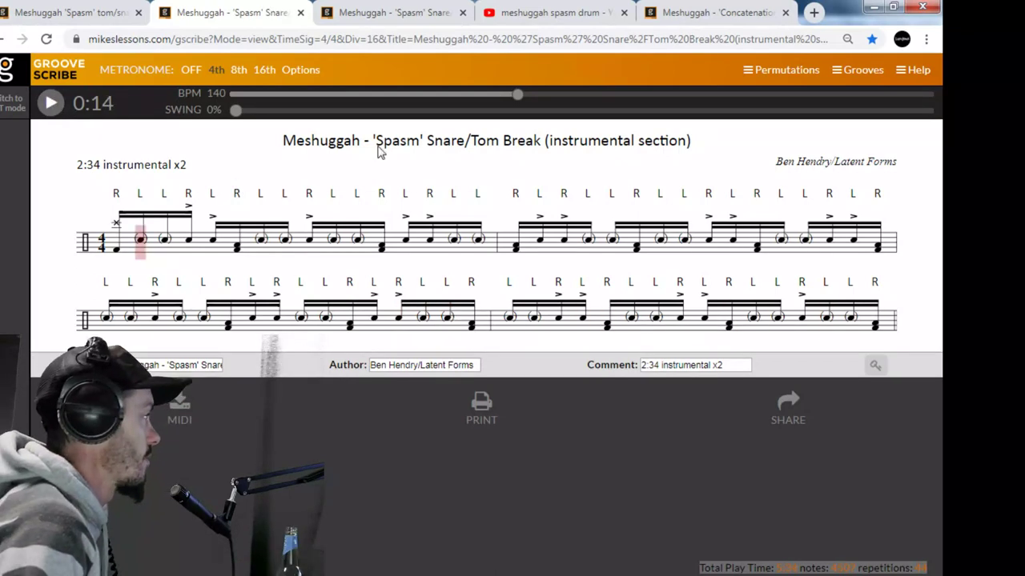
pyautogui.click(390, 19)
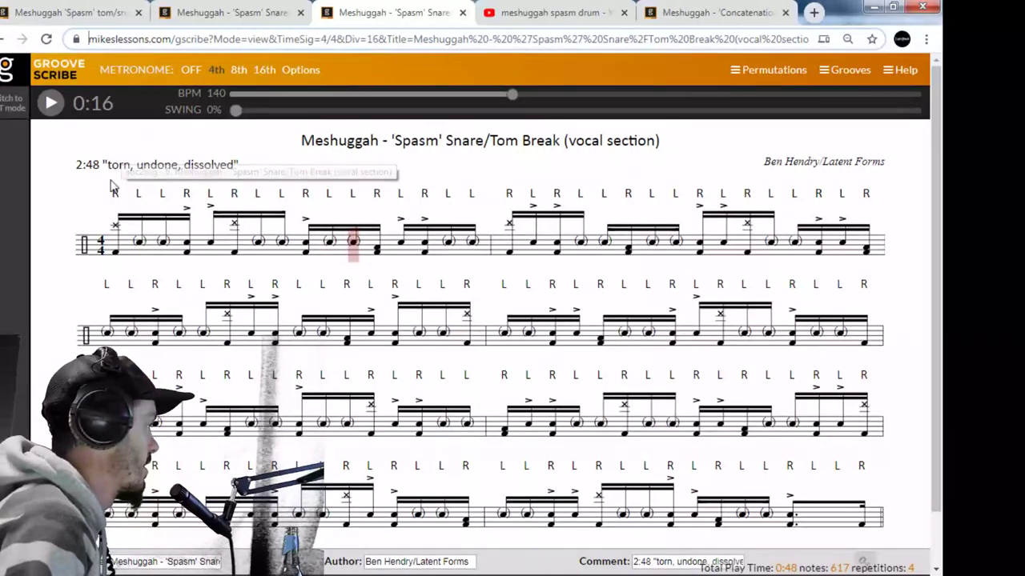
# Play and stop the 2:48 vocal-section groove, then return to the 13/8 basic pattern
pyautogui.click(52, 103)
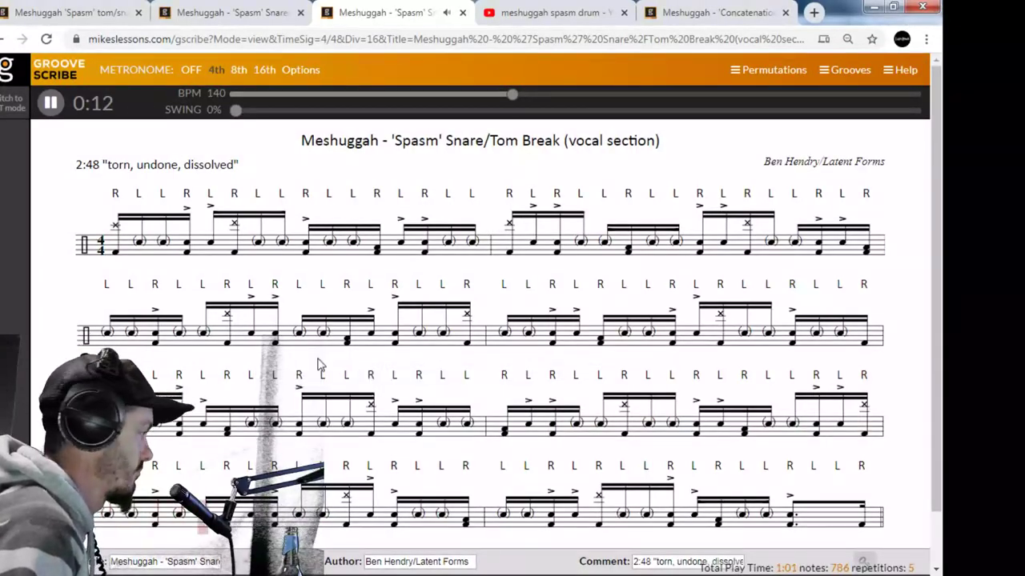
pyautogui.click(52, 104)
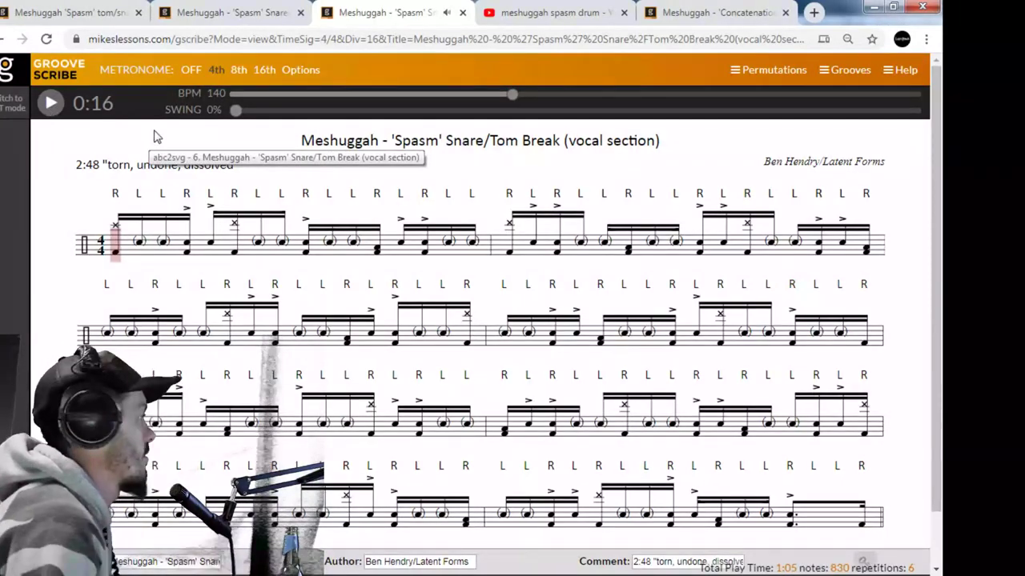
pyautogui.scroll(-1, 57, 224)
pyautogui.scroll(1, 56, 232)
pyautogui.click(85, 11)
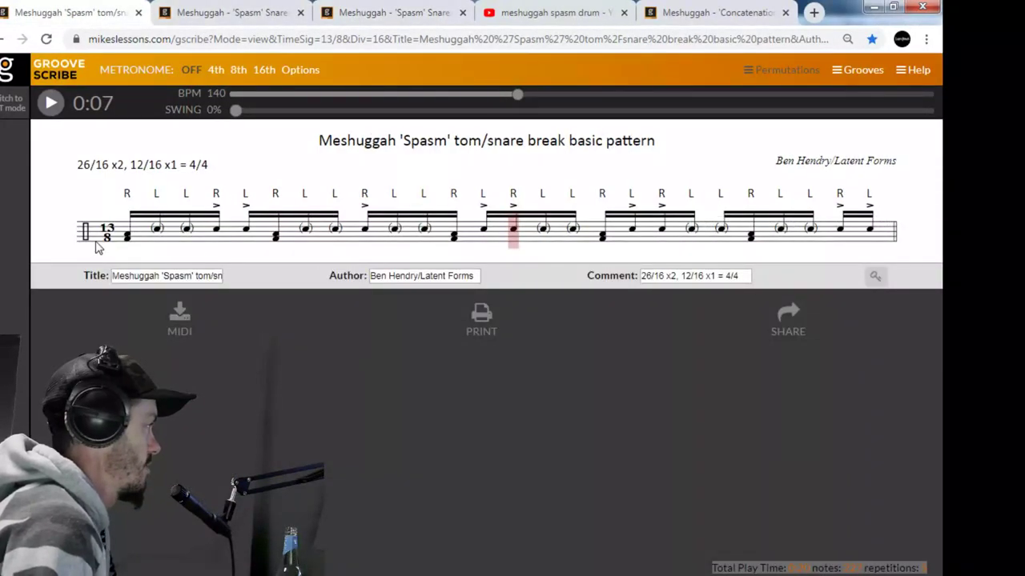
# Compare the basic pattern with the instrumental-section groove, playing the instrumental section from the start
pyautogui.click(248, 13)
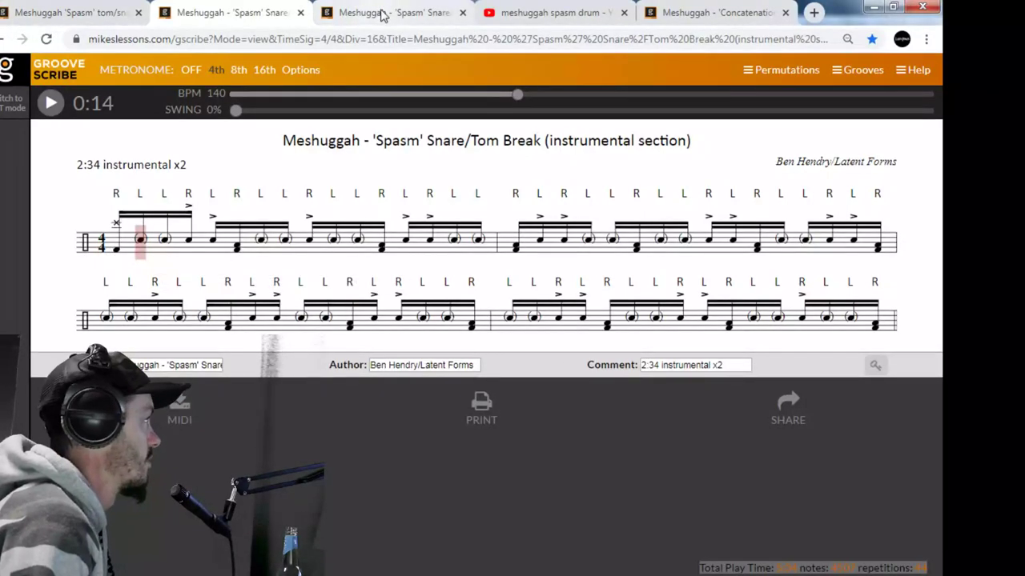
pyautogui.click(80, 16)
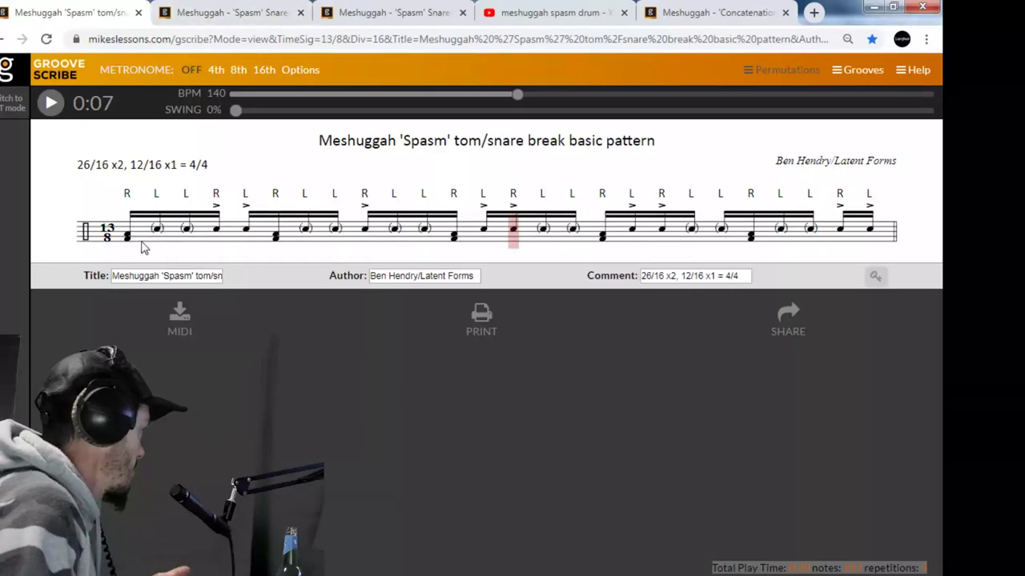
pyautogui.click(224, 12)
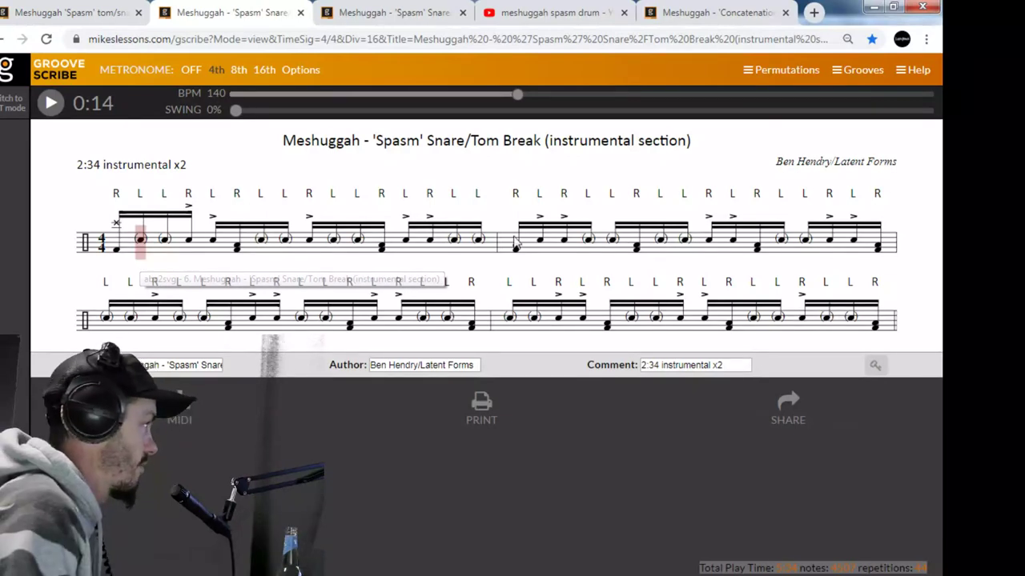
pyautogui.click(52, 104)
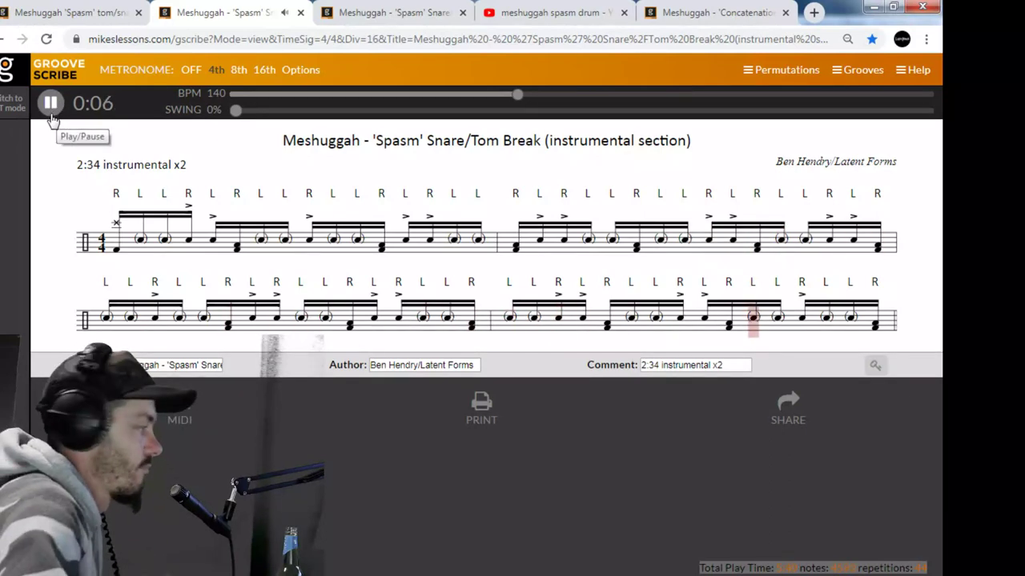
pyautogui.click(52, 116)
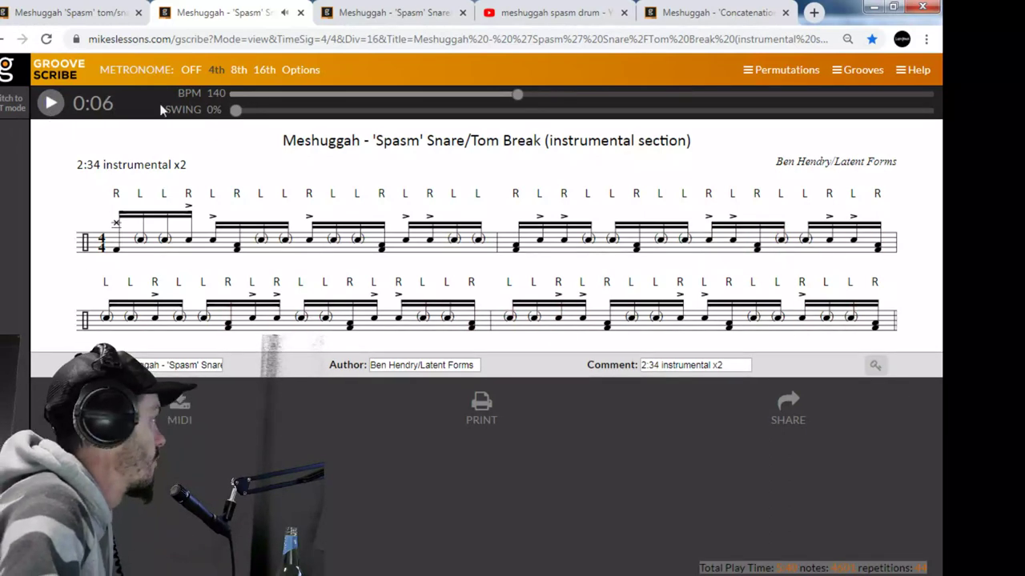
# Glance at the vocal-section groove, then show the YouTube 'meshuggah spasm drum' results
pyautogui.click(404, 12)
pyautogui.scroll(-1, 292, 347)
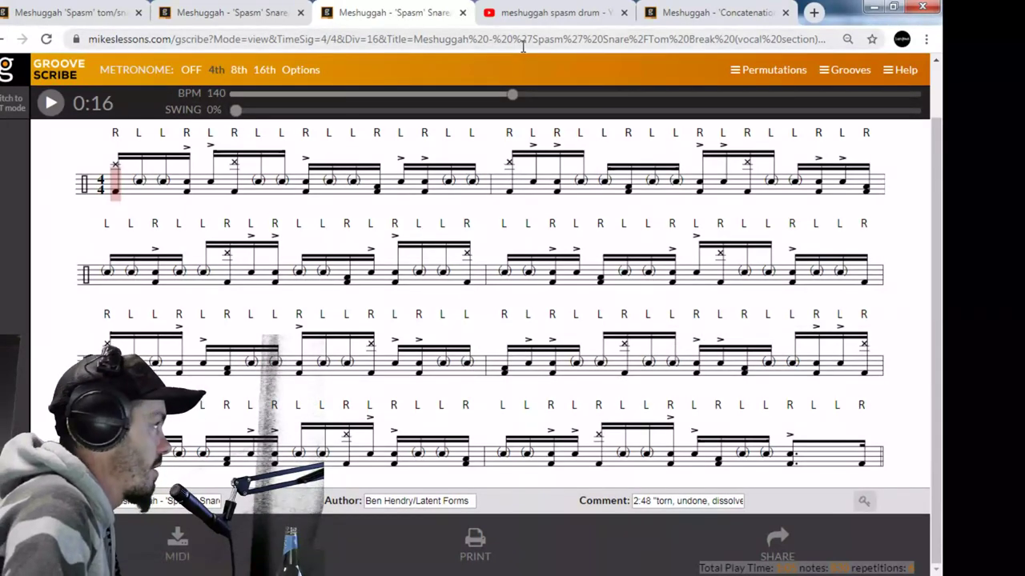
pyautogui.click(546, 9)
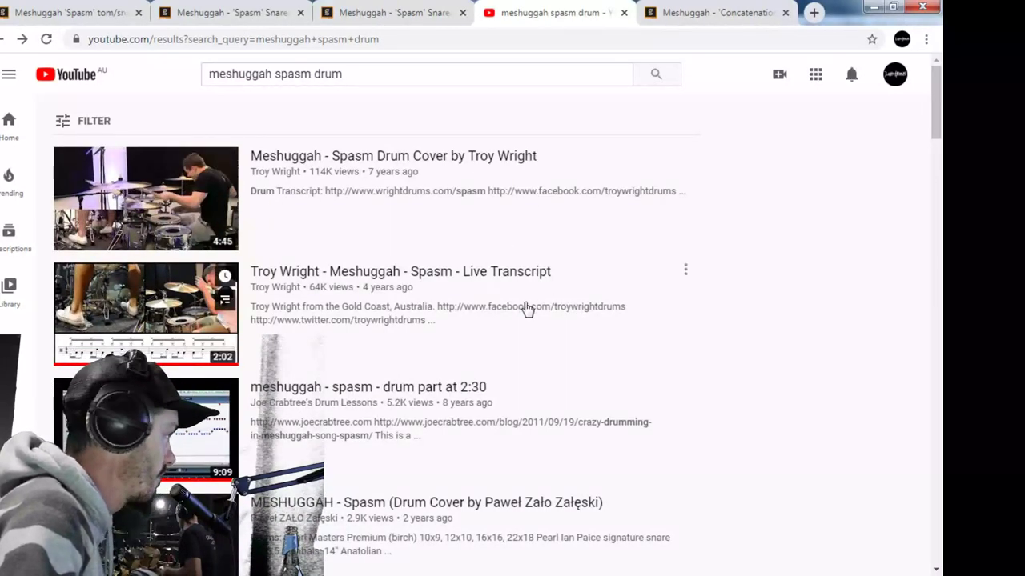
# Browse the Spasm drum-cover videos, then return to the 2:48 vocal-section groove
pyautogui.scroll(-1, 532, 310)
pyautogui.scroll(-3, 501, 350)
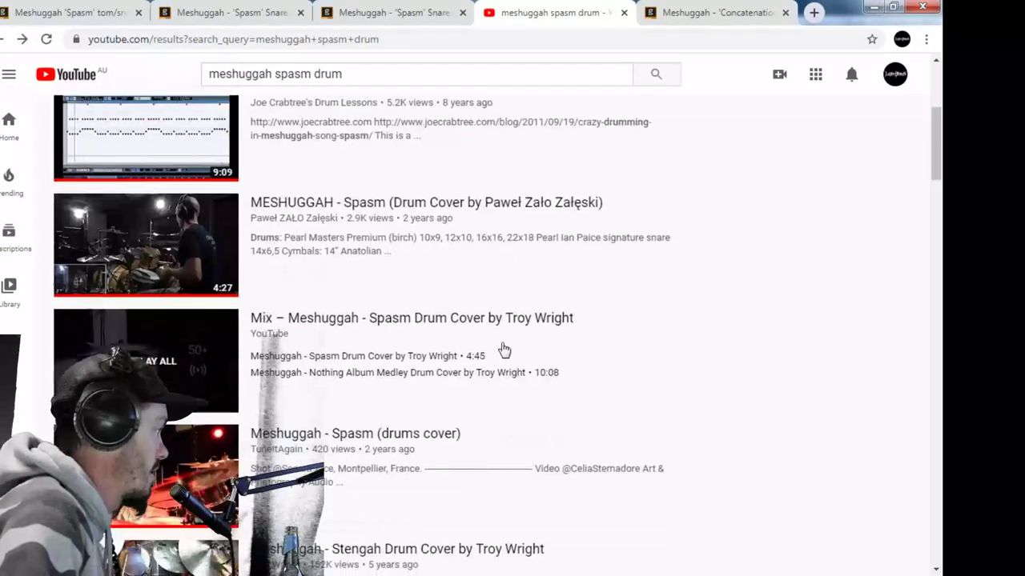
pyautogui.scroll(-2, 469, 328)
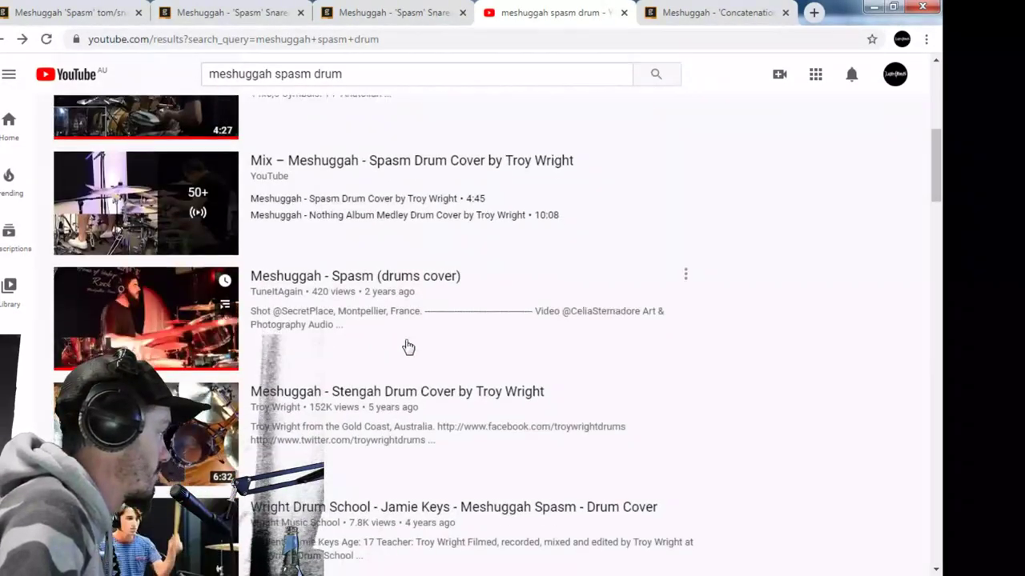
pyautogui.scroll(4, 472, 399)
pyautogui.scroll(-5, 472, 399)
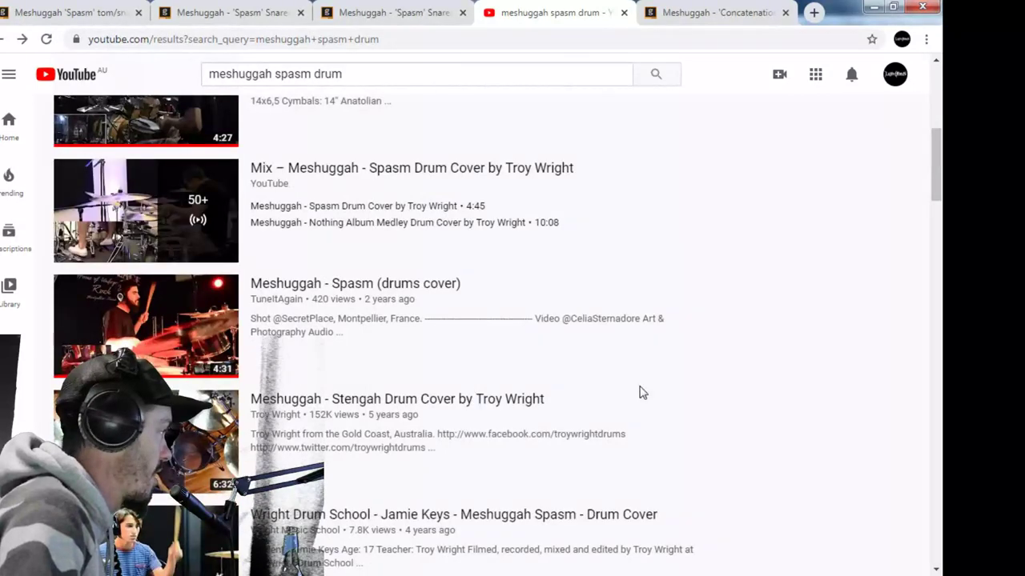
pyautogui.scroll(-1, 558, 372)
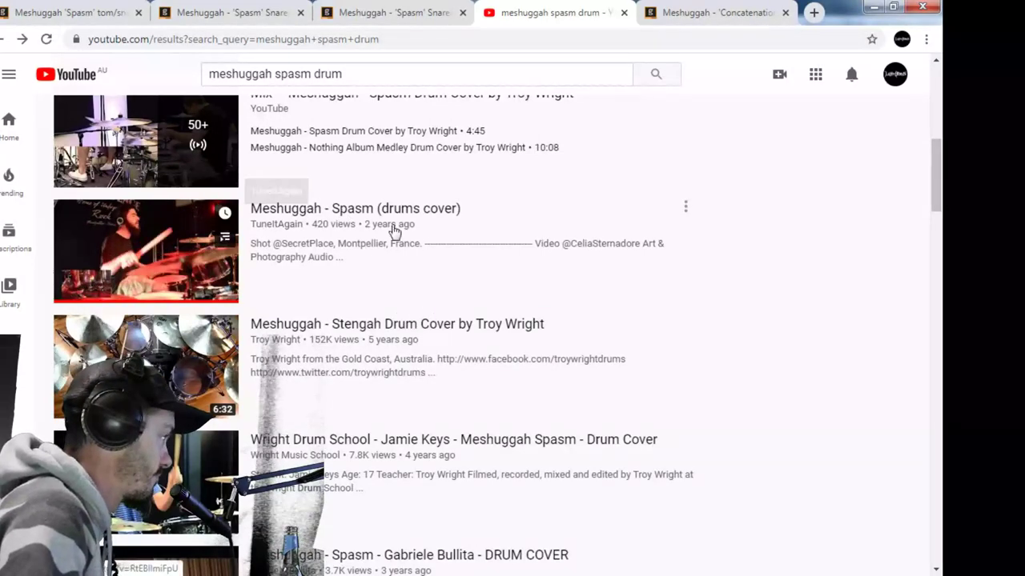
pyautogui.scroll(-2, 428, 293)
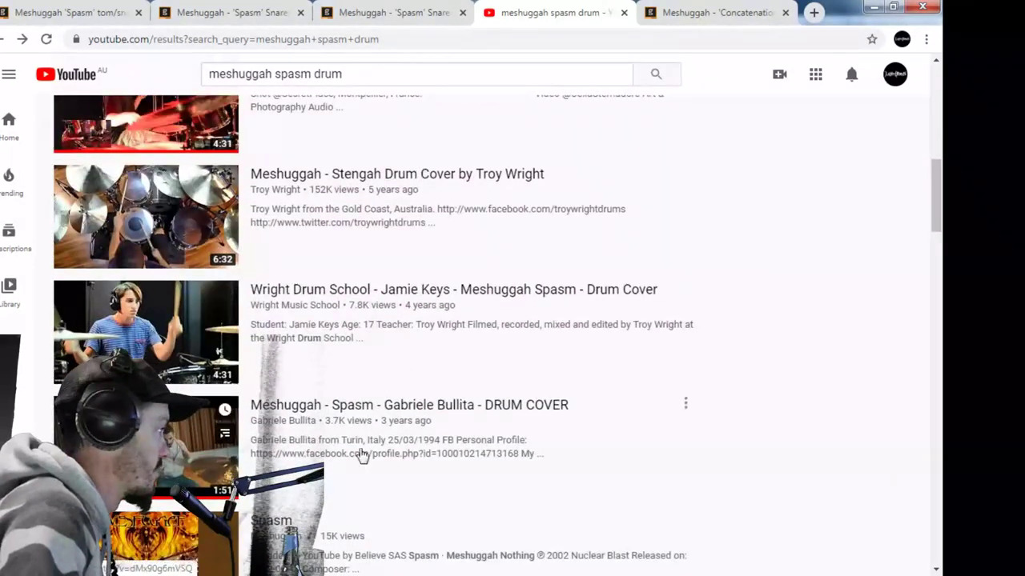
pyautogui.scroll(4, 391, 426)
pyautogui.click(390, 18)
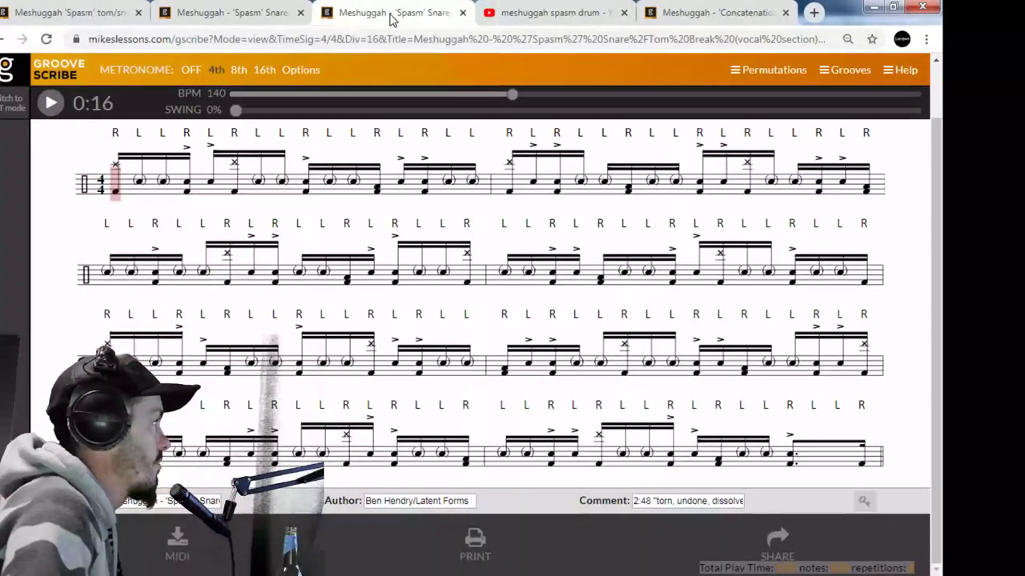
# Briefly replay the opening of the basic tom/snare break pattern
pyautogui.click(268, 15)
pyautogui.click(104, 16)
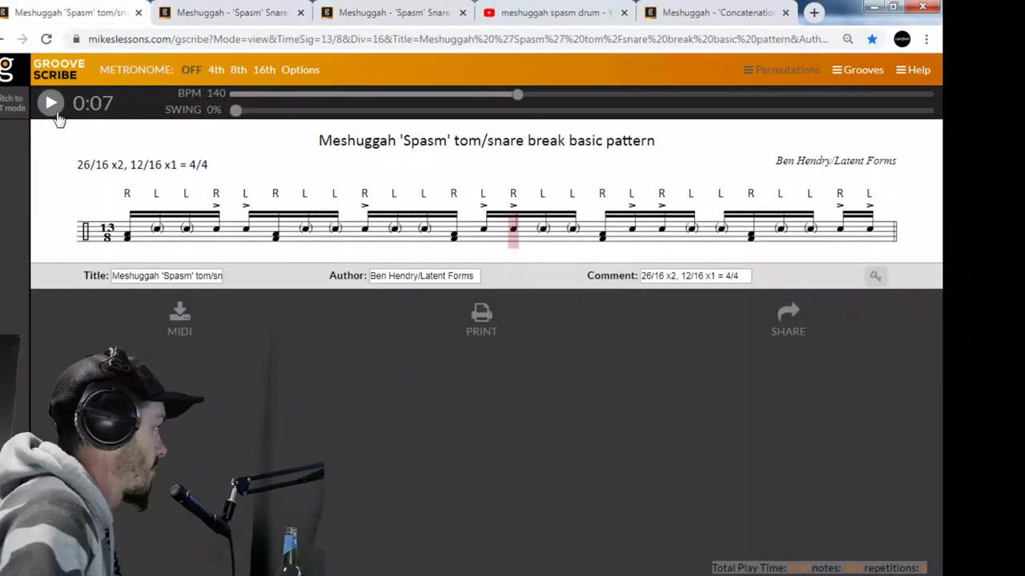
pyautogui.click(50, 106)
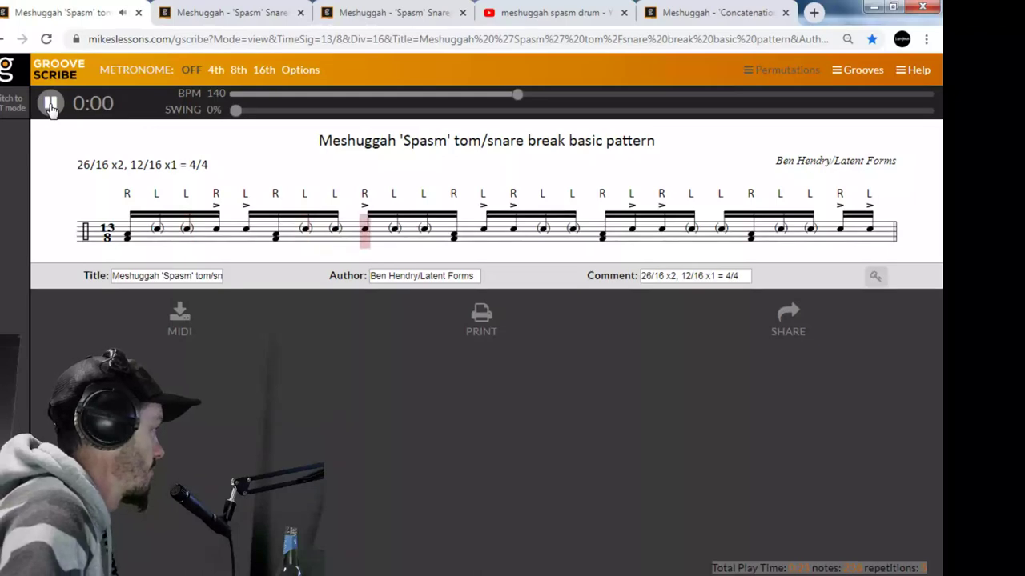
pyautogui.click(50, 106)
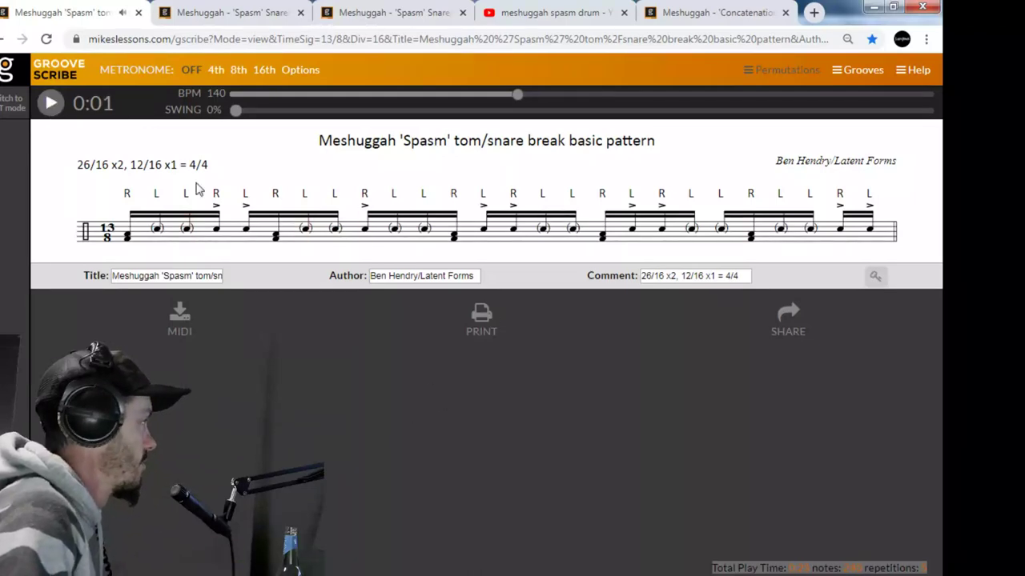
# Step through the instrumental and vocal grooves to the YouTube Spasm drum results
pyautogui.click(219, 16)
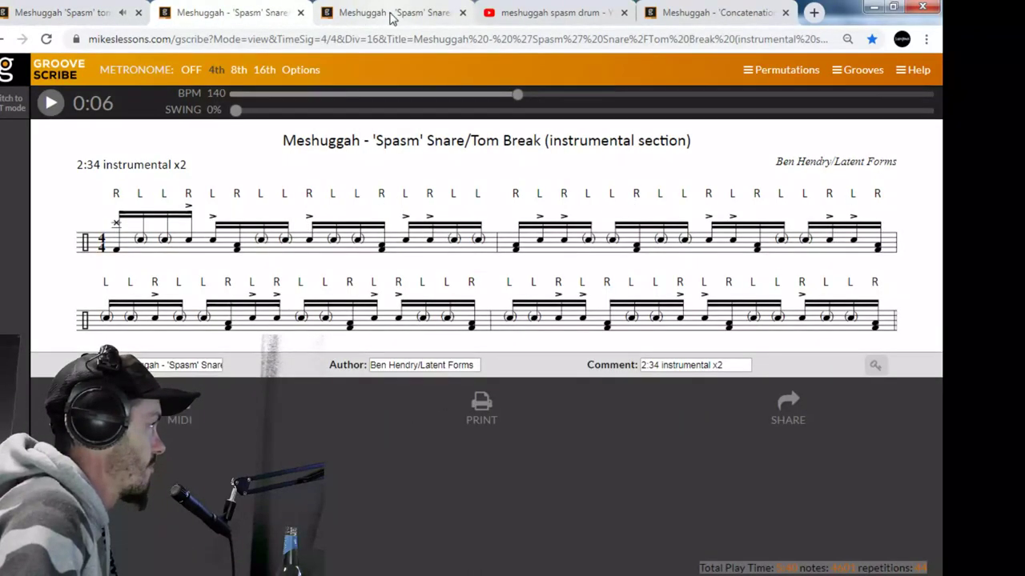
pyautogui.click(390, 16)
pyautogui.click(533, 16)
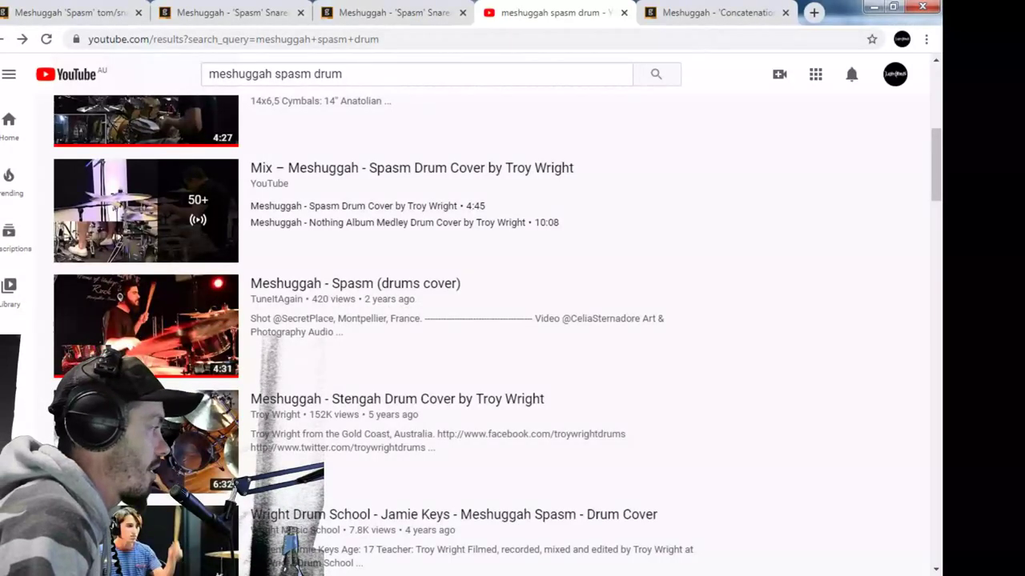
# In REAPER, set the edit position to 1:22.285, then play and stop the soloed Spasm mp3
pyautogui.hotkey('alt', 'Tab')
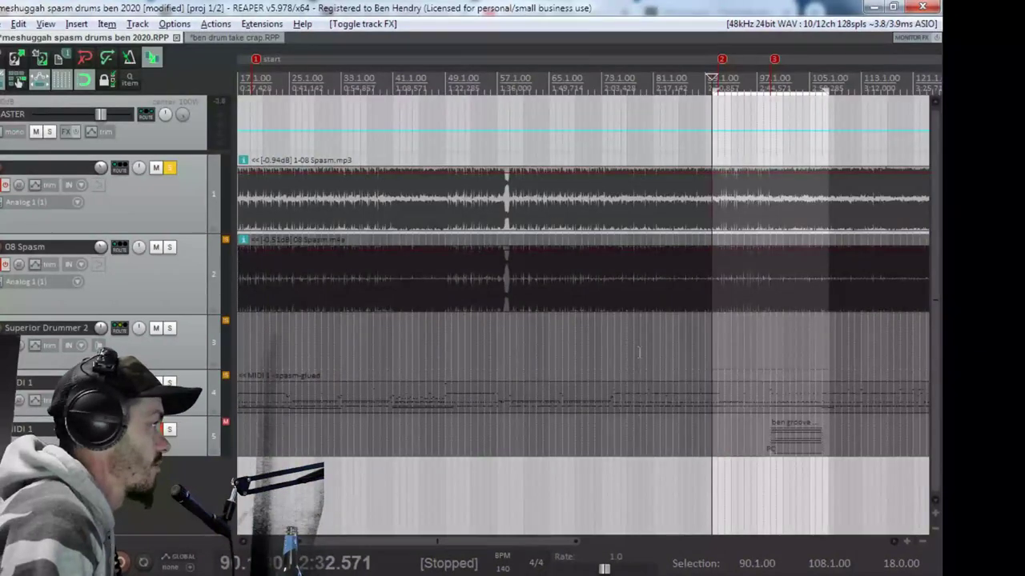
pyautogui.click(497, 503)
pyautogui.click(469, 500)
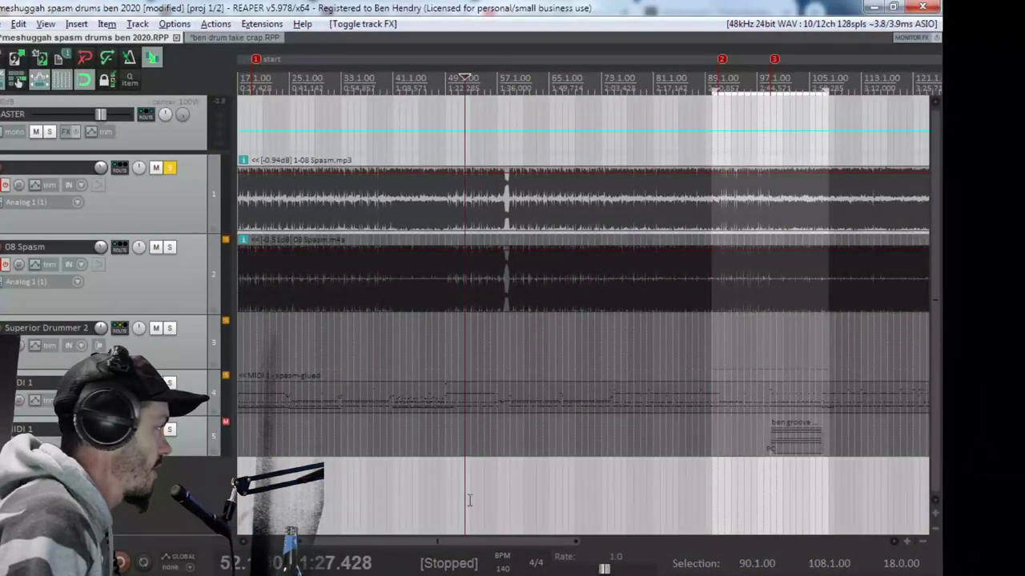
pyautogui.click(453, 500)
pyautogui.click(446, 497)
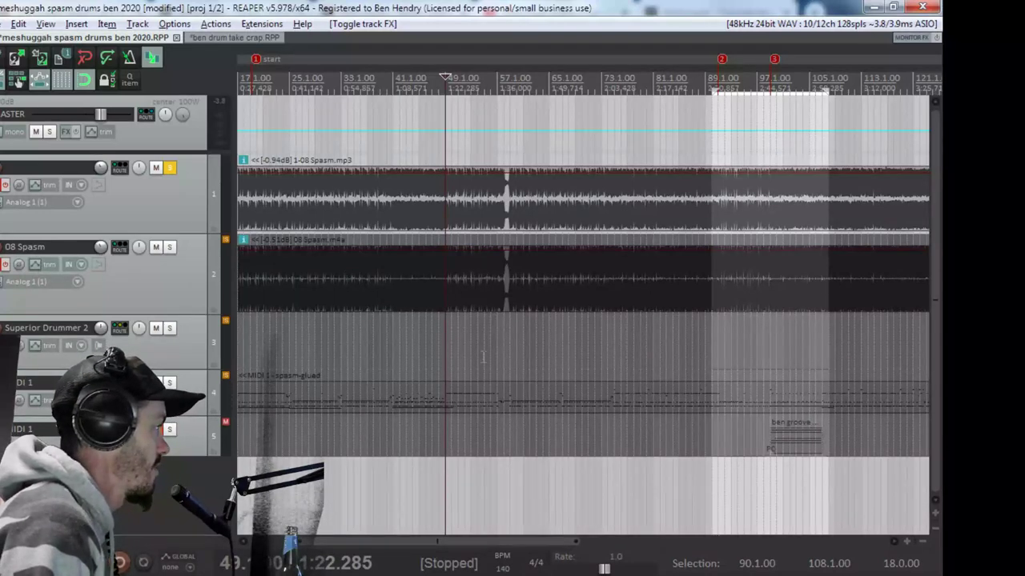
pyautogui.press('space')
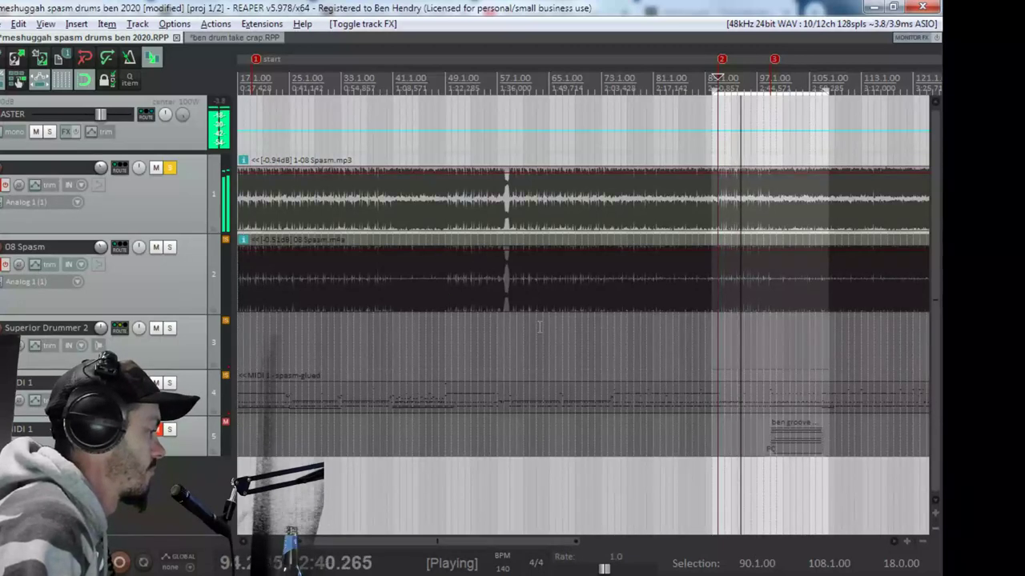
pyautogui.press('space')
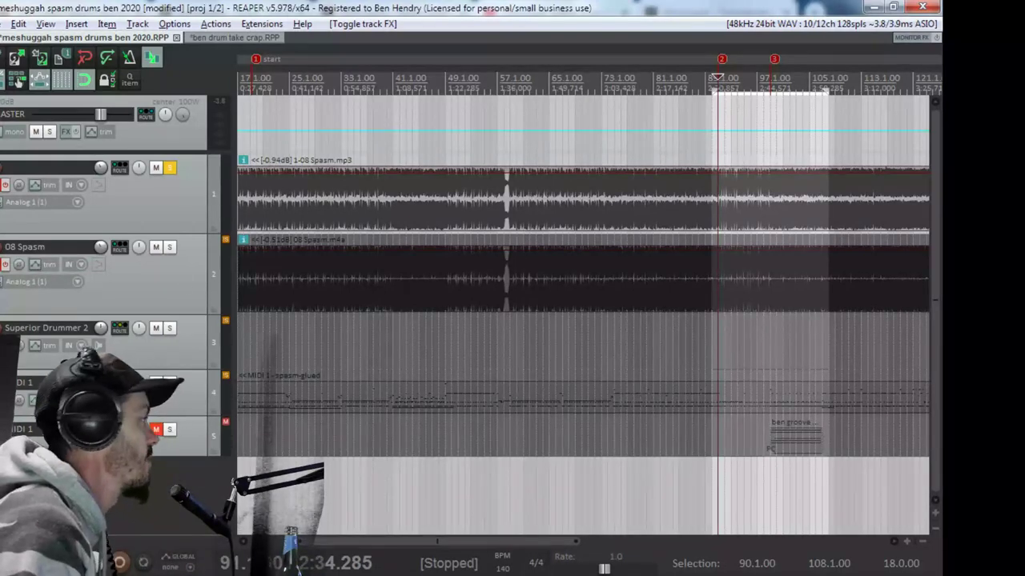
# Enable track 1's FX, check Voxengo MSED (Mid Gain -6.8), and replay the section
pyautogui.click(6, 185)
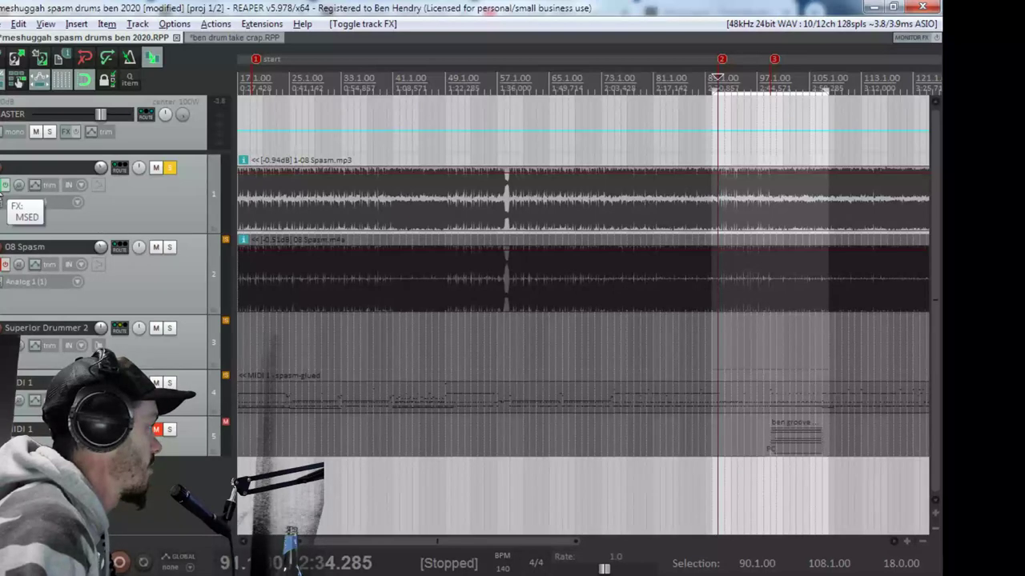
pyautogui.click(7, 185)
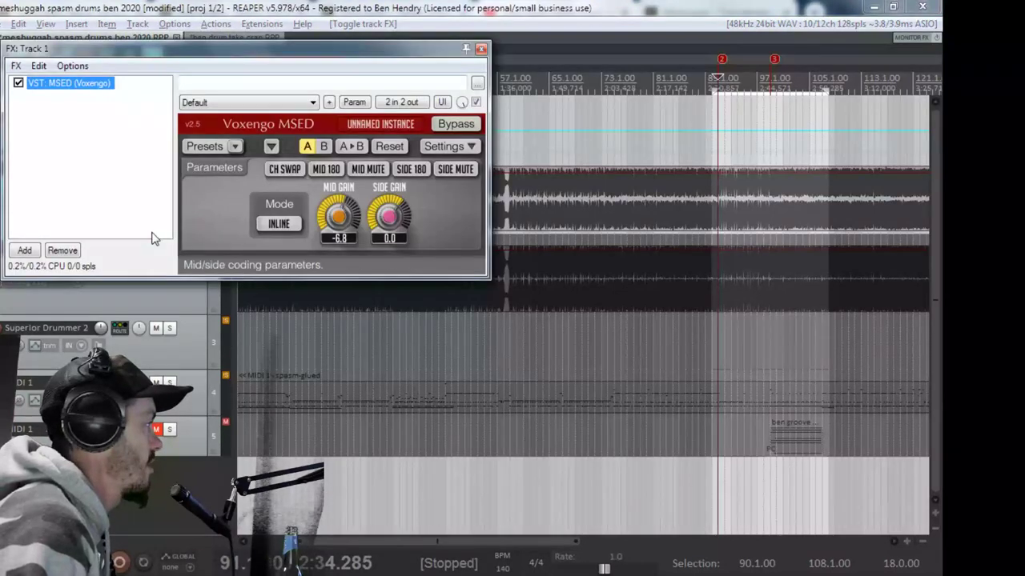
pyautogui.click(480, 51)
pyautogui.press('space')
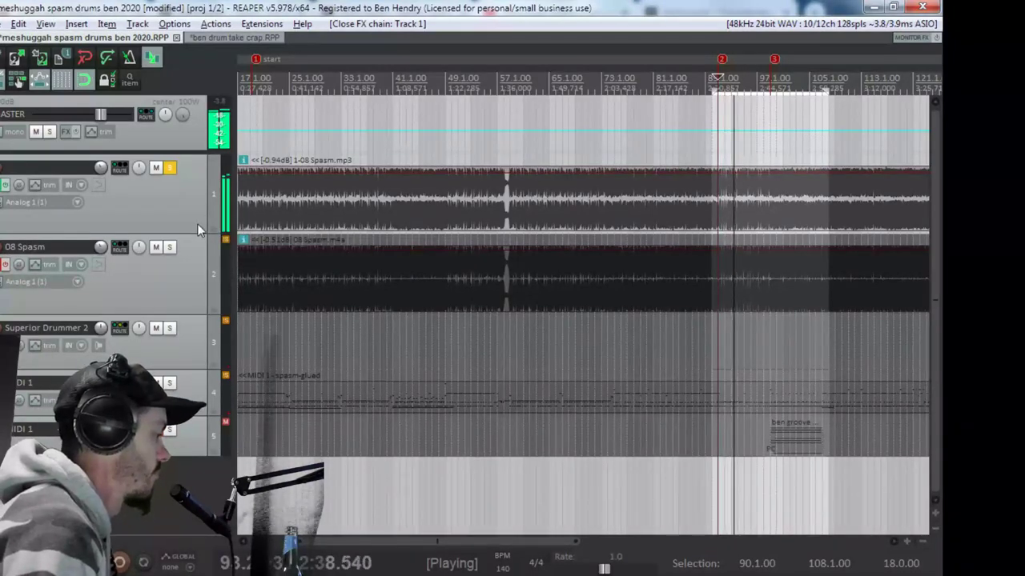
# Stop playback, move the position to bar 97 at 2:48.000, and return to YouTube
pyautogui.press('space')
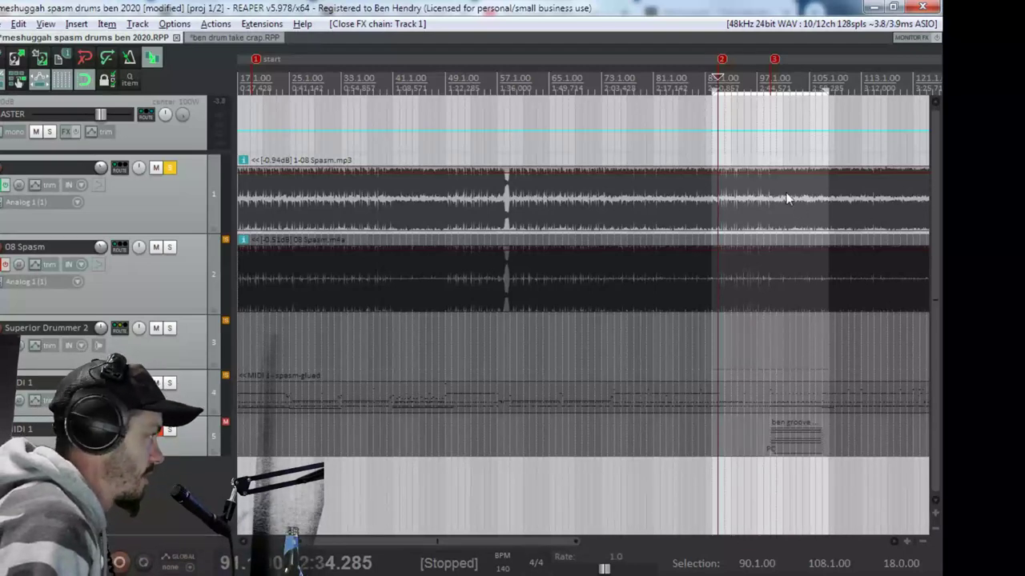
pyautogui.click(770, 78)
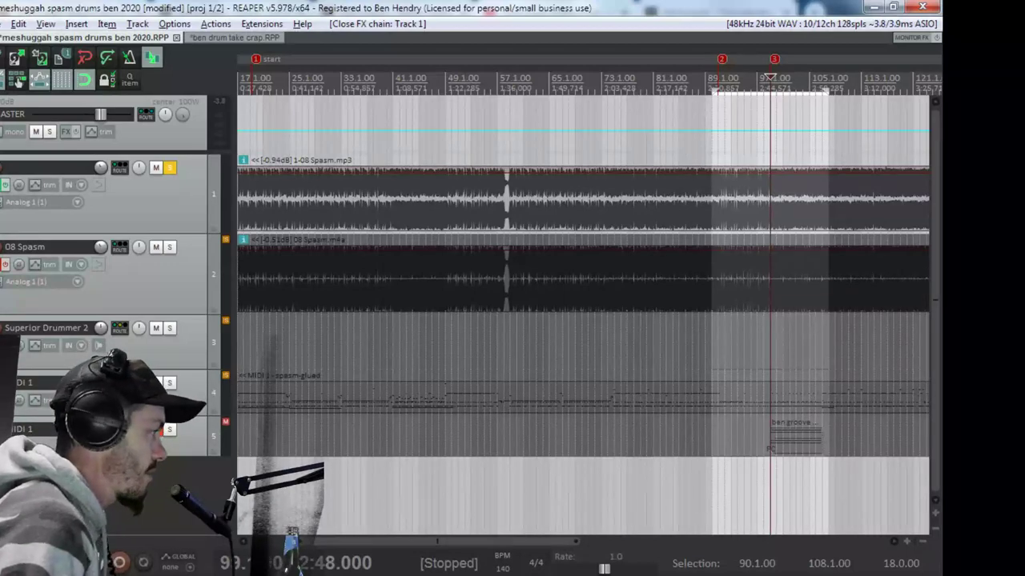
pyautogui.hotkey('alt', 'Tab')
pyautogui.scroll(8, 373, 394)
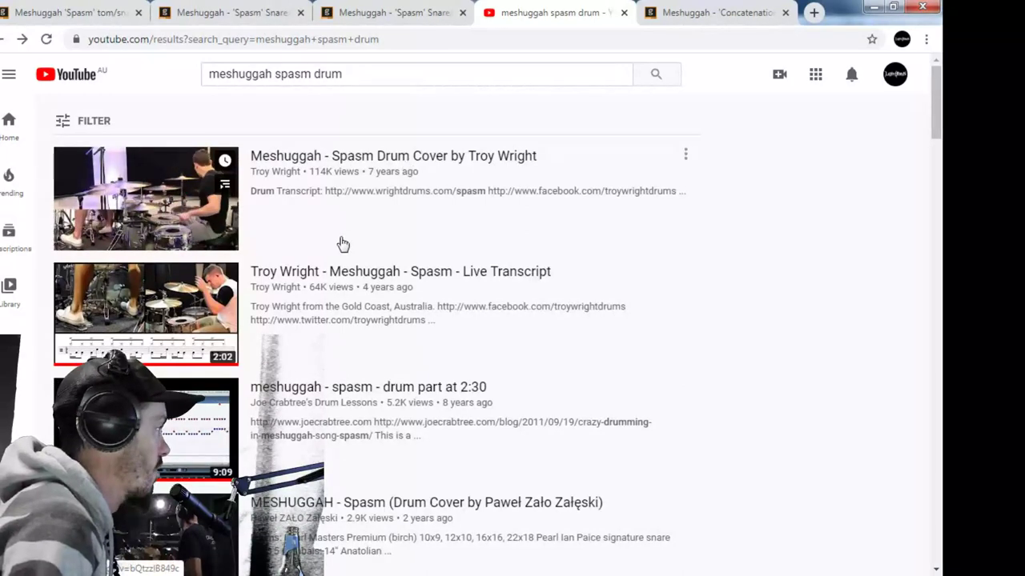
# Scroll the Spasm results to the covers, the 'drum part at 2:30' lesson and the drum-cover mix
pyautogui.scroll(-1, 377, 237)
pyautogui.scroll(1, 438, 264)
pyautogui.scroll(-3, 440, 268)
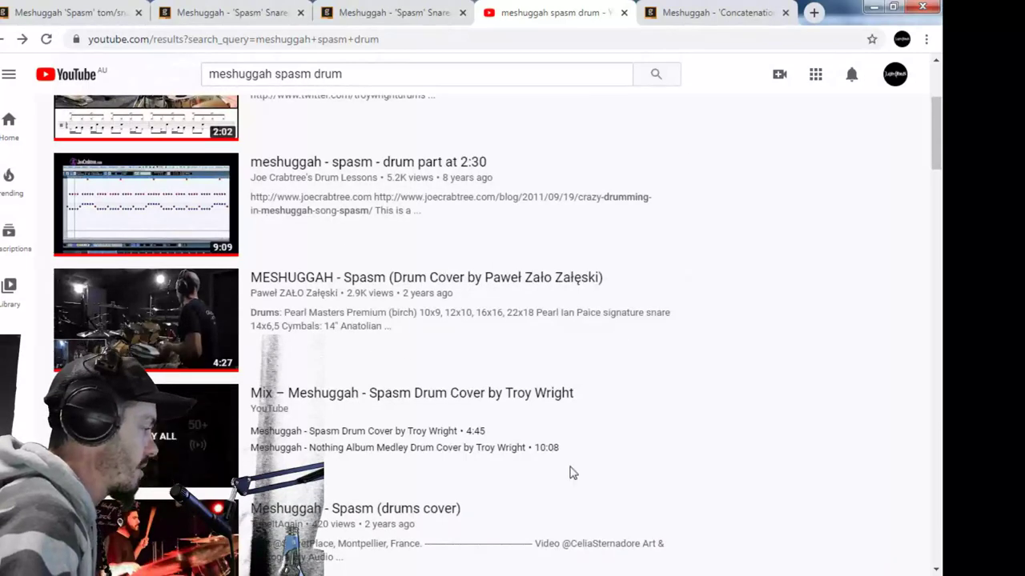
# Back in REAPER, unsolo the Spasm mp3 track and solo track 2 '08 Spasm'
pyautogui.hotkey('alt', 'Tab')
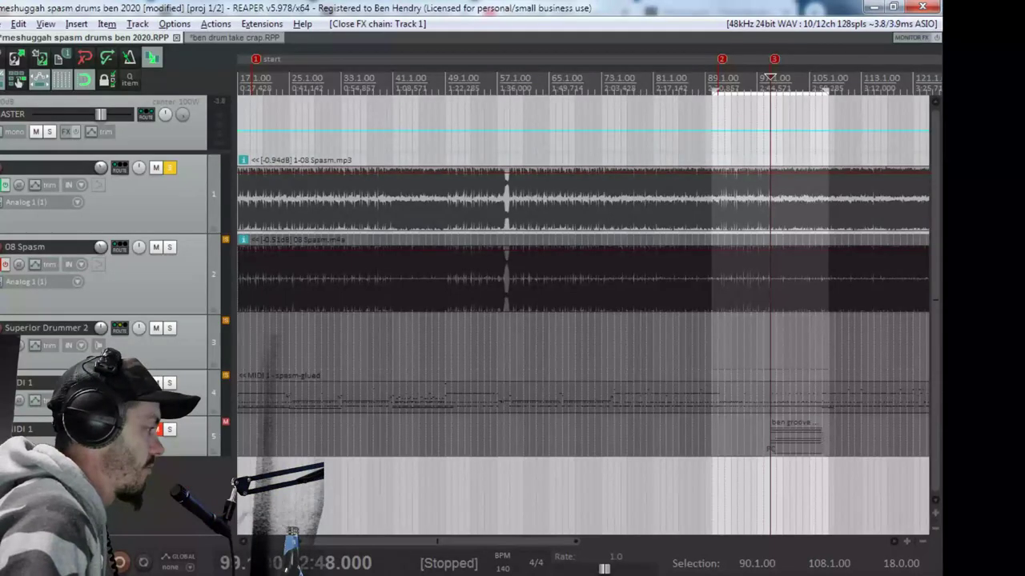
pyautogui.click(169, 167)
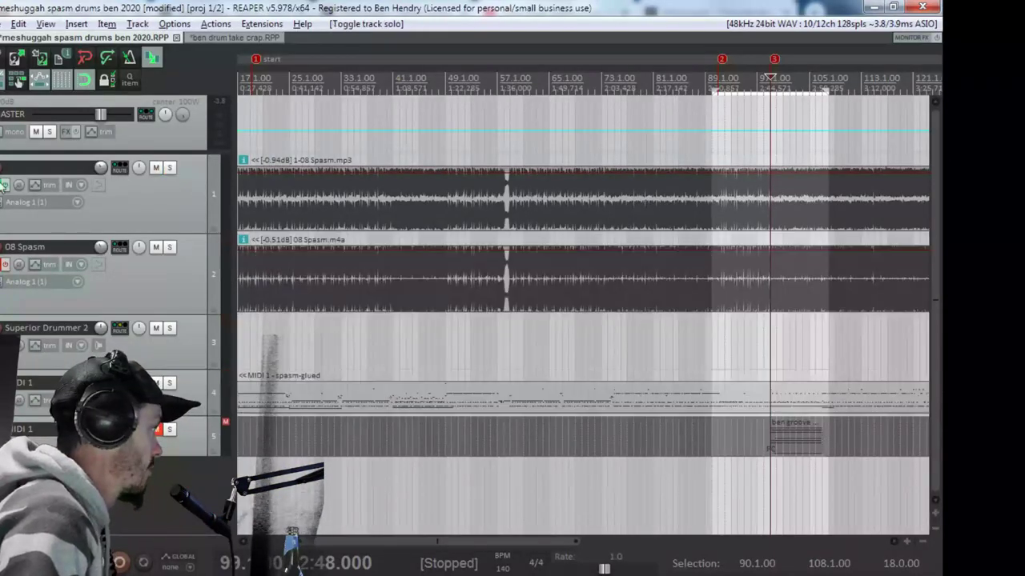
pyautogui.click(169, 247)
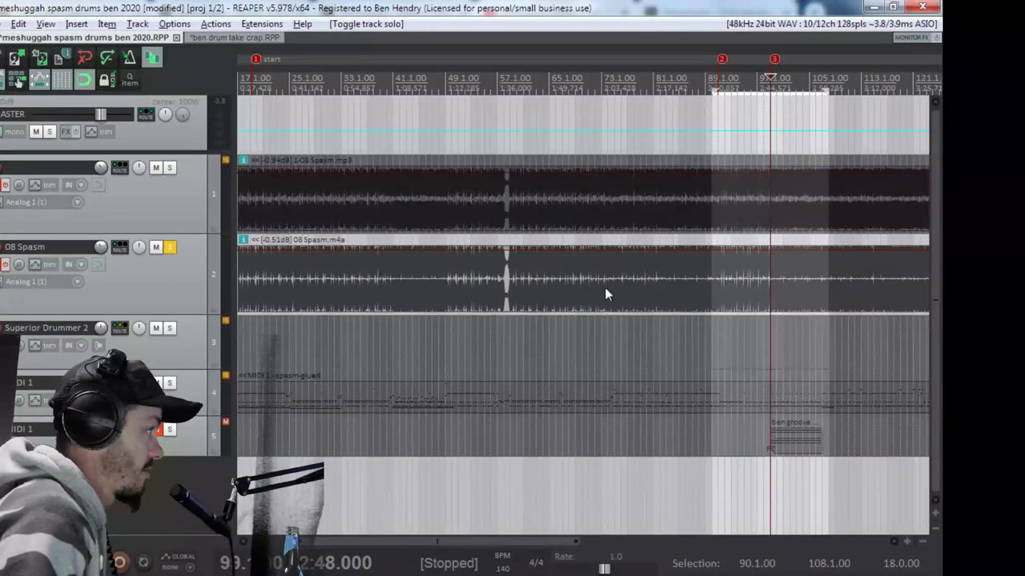
# Replay the section from 2:48, then bring up Superior Drummer 2 on track 3
pyautogui.click(717, 182)
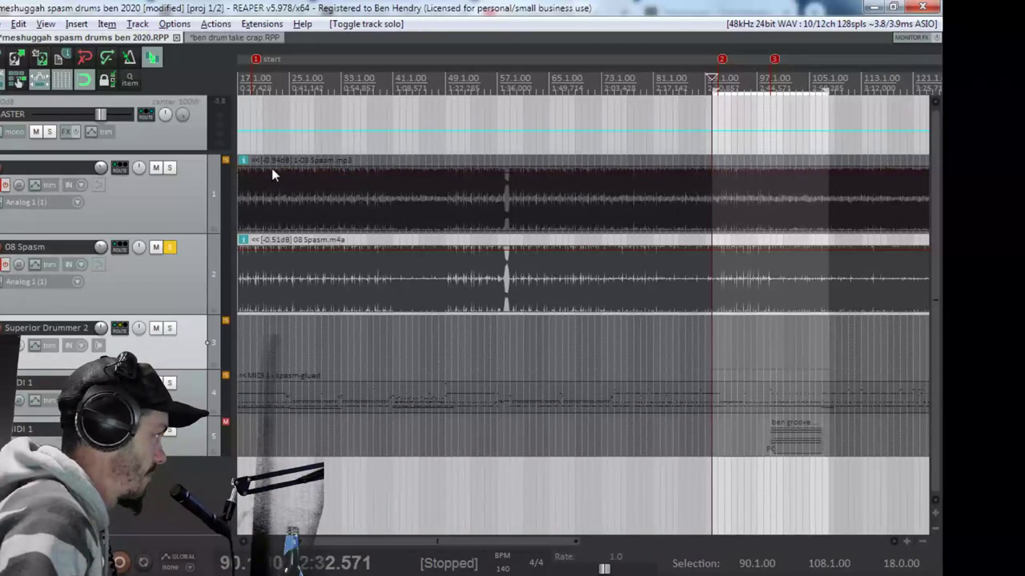
pyautogui.press('space')
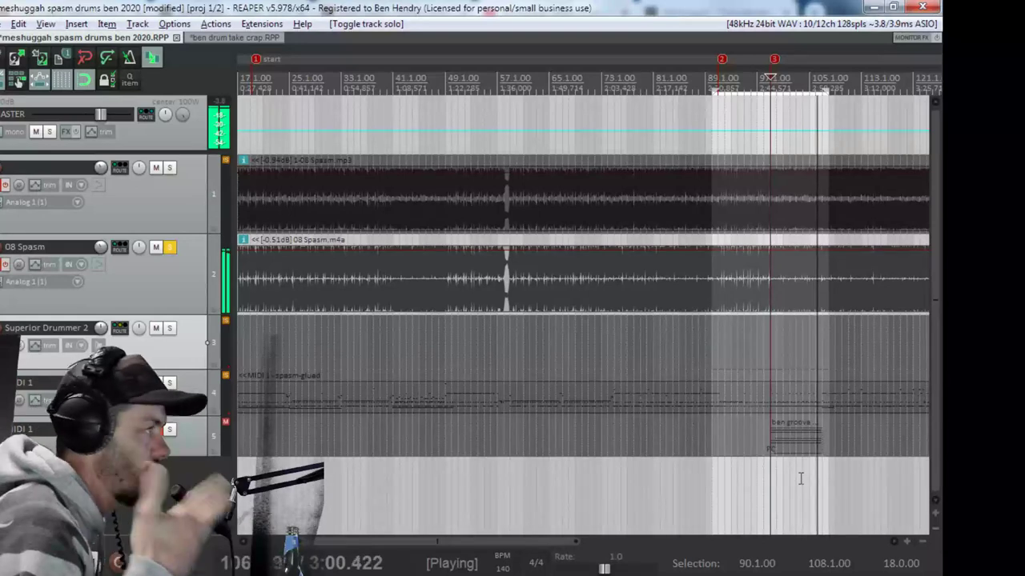
pyautogui.press('space')
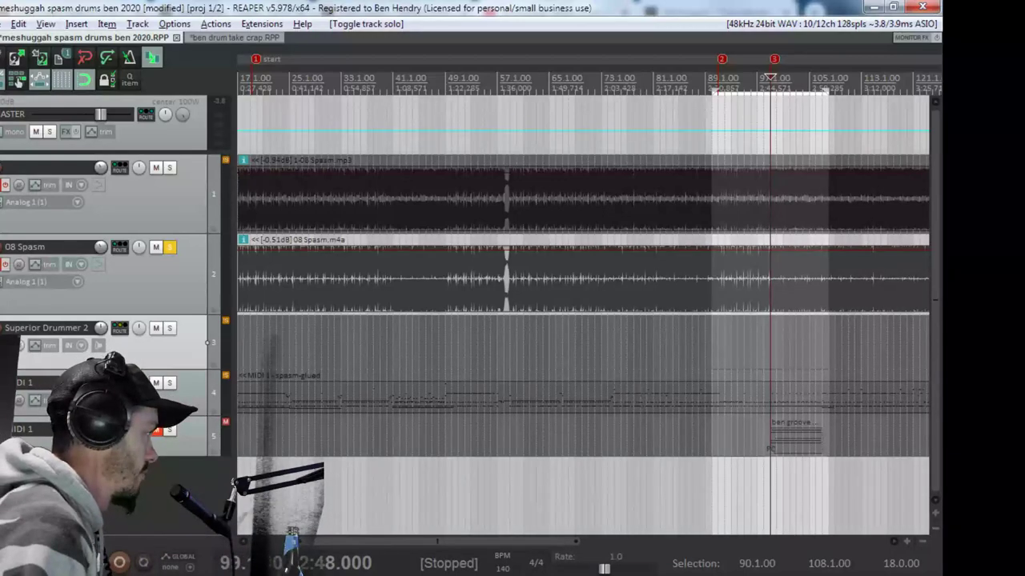
pyautogui.click(97, 345)
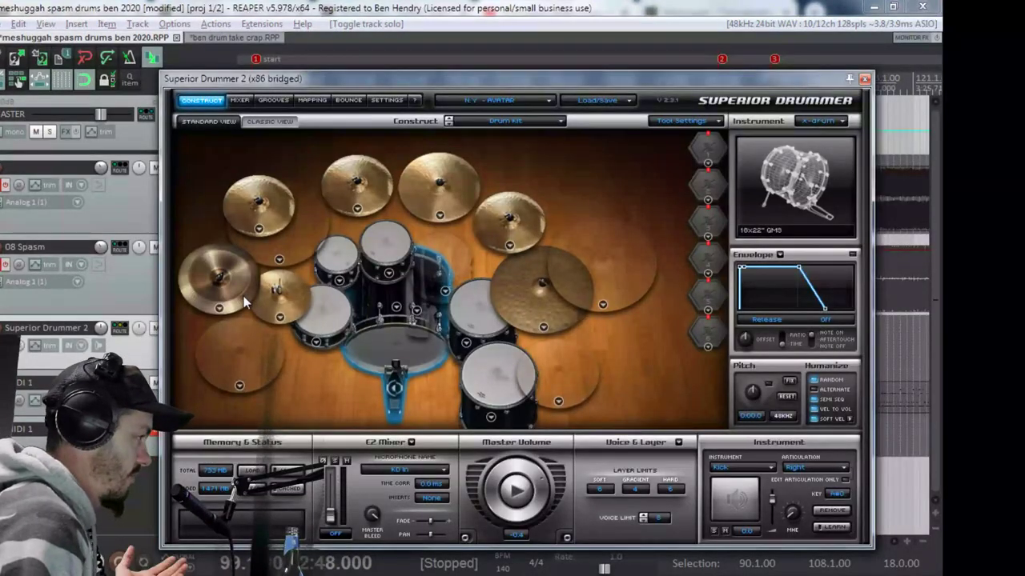
# Reposition the Superior Drummer 2 window and solo its track
pyautogui.moveTo(589, 80); pyautogui.dragTo(557, 39)
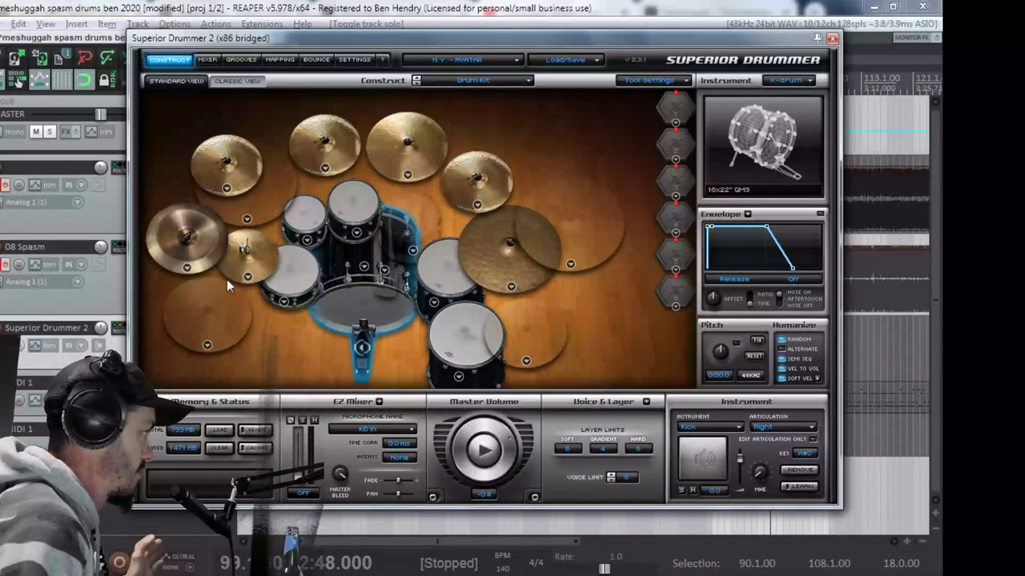
pyautogui.moveTo(304, 38); pyautogui.dragTo(414, 40)
pyautogui.click(170, 328)
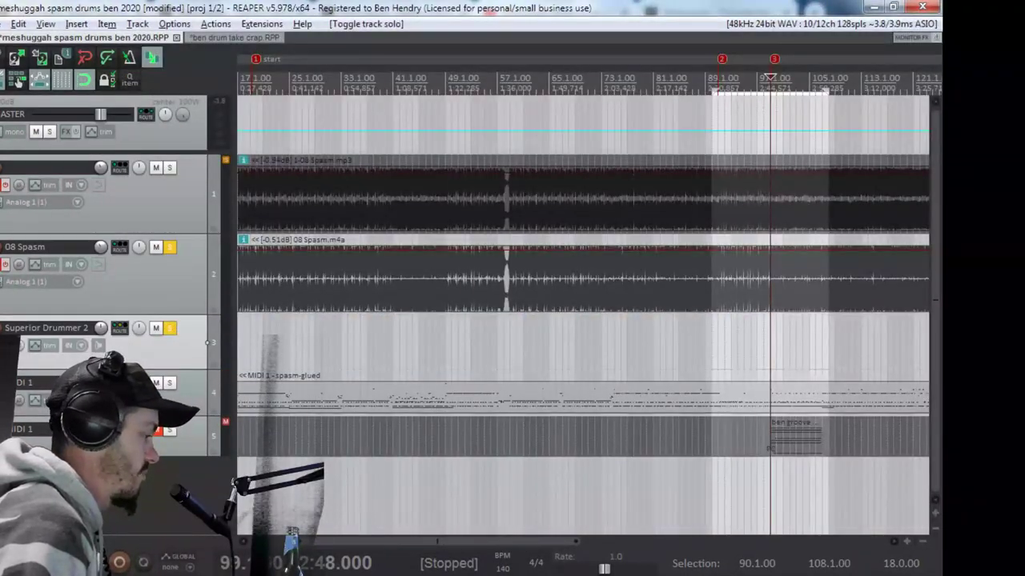
pyautogui.hotkey('alt', 'Tab')
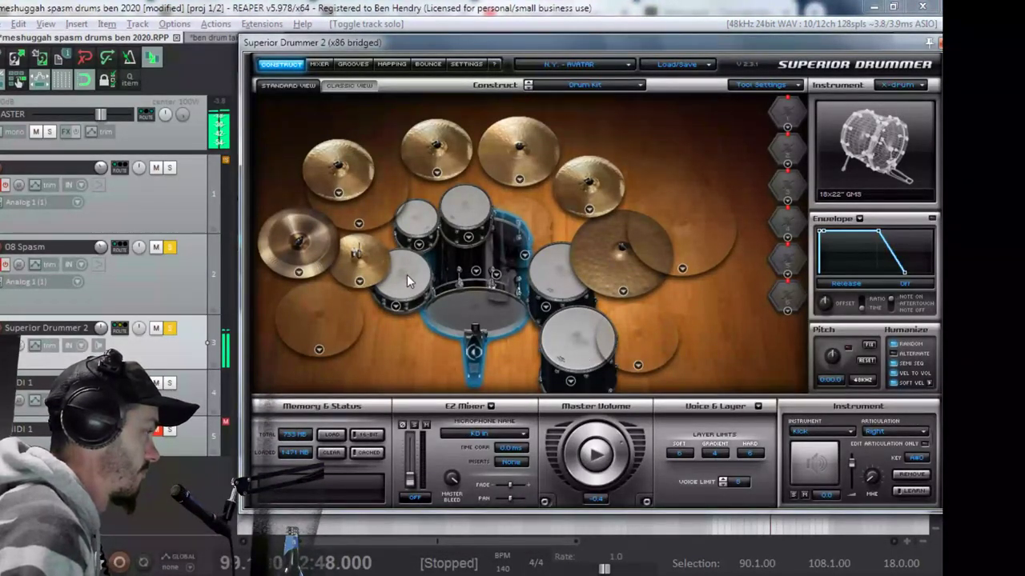
# Audition the ride, crash and left cymbals, then close the instrument and resume playback
pyautogui.click(617, 264)
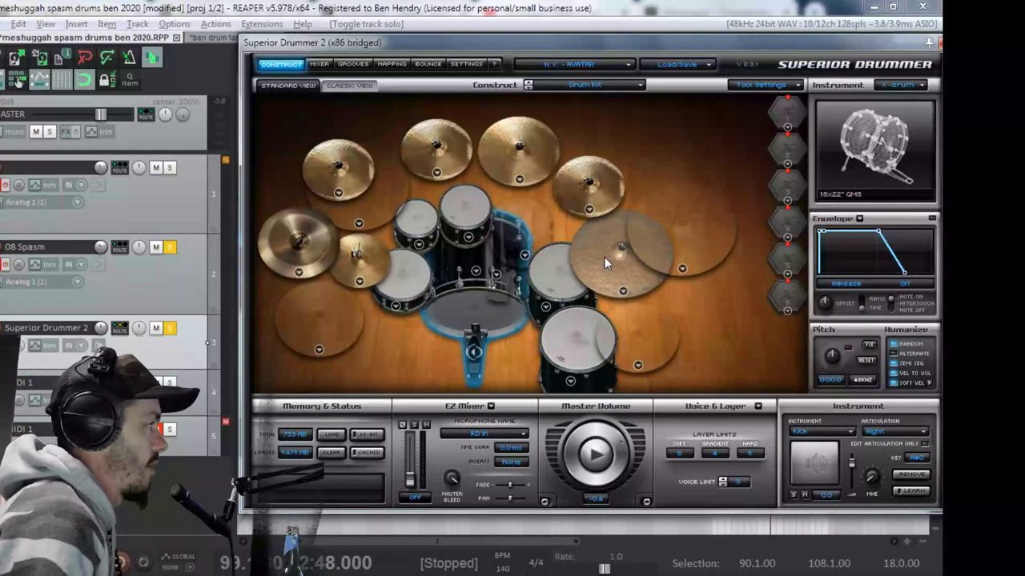
pyautogui.click(541, 162)
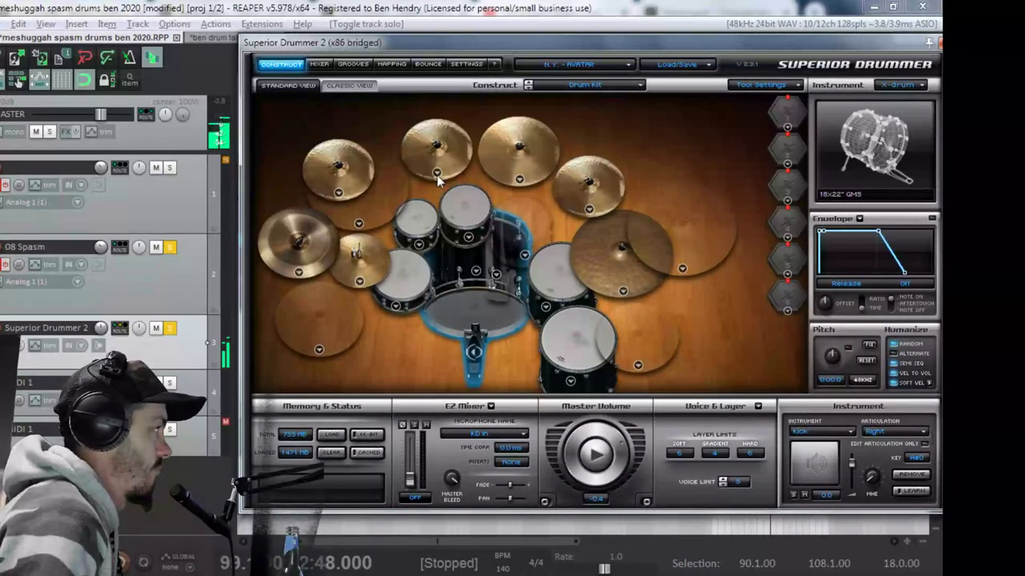
pyautogui.click(327, 255)
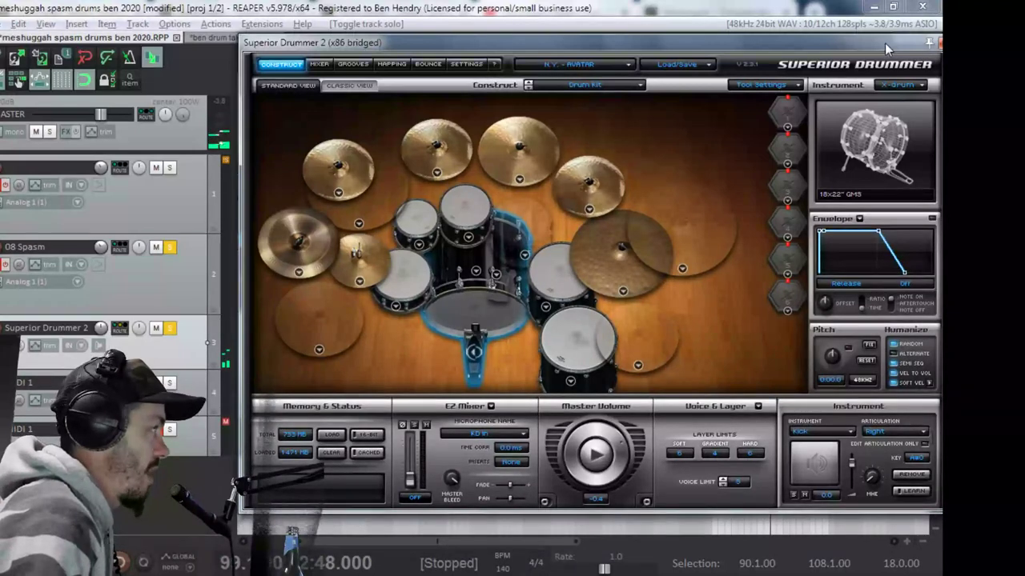
pyautogui.moveTo(884, 42); pyautogui.dragTo(867, 44)
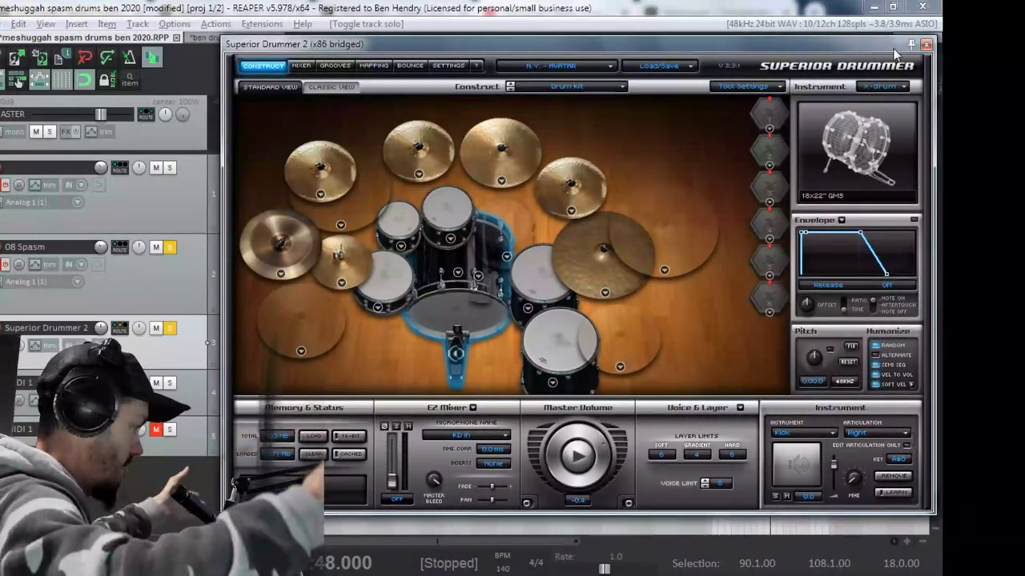
pyautogui.click(927, 44)
pyautogui.press('space')
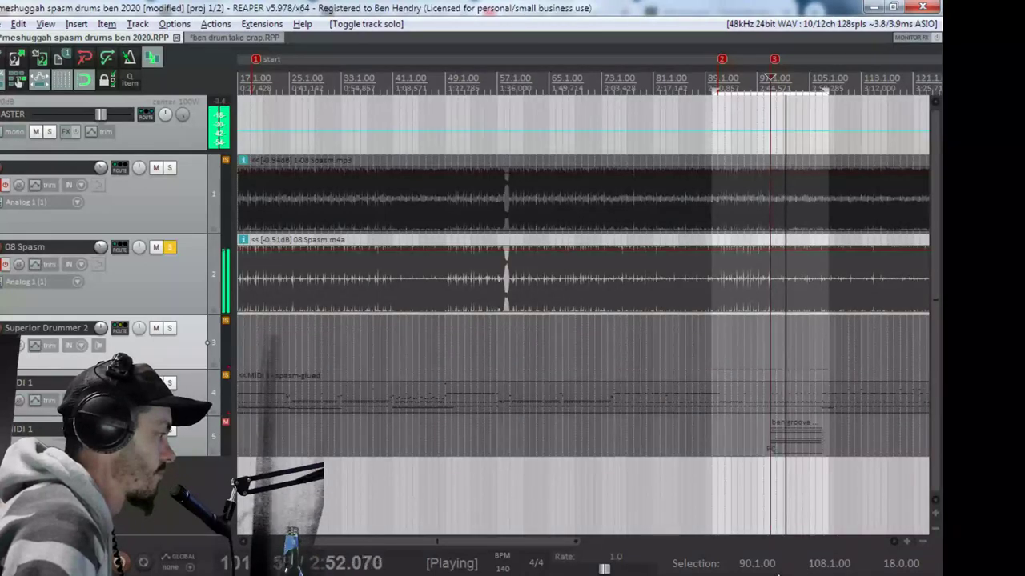
# Stop playback at 2:48 and close the Superior Drummer effect chain
pyautogui.press('space')
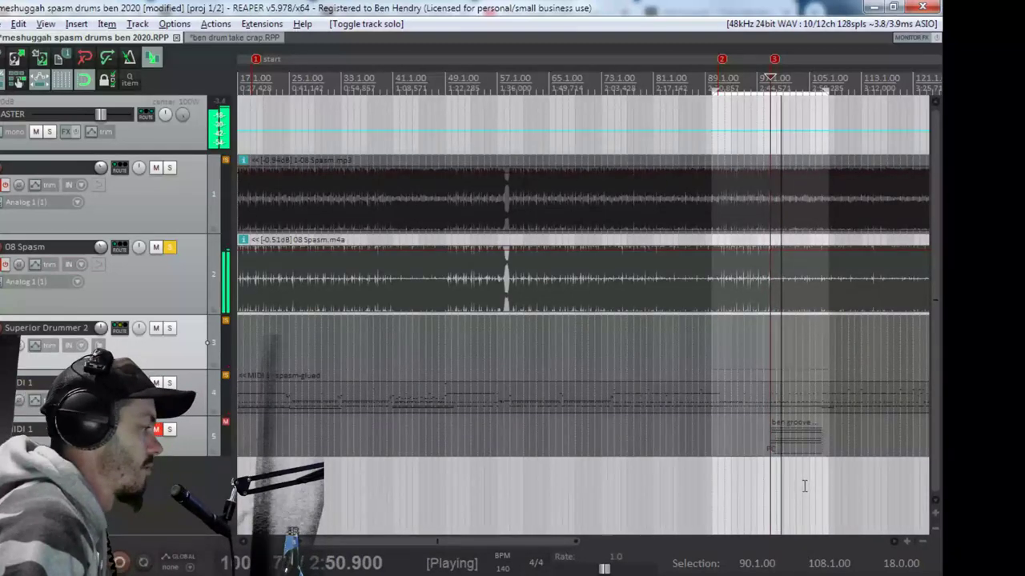
pyautogui.press('space')
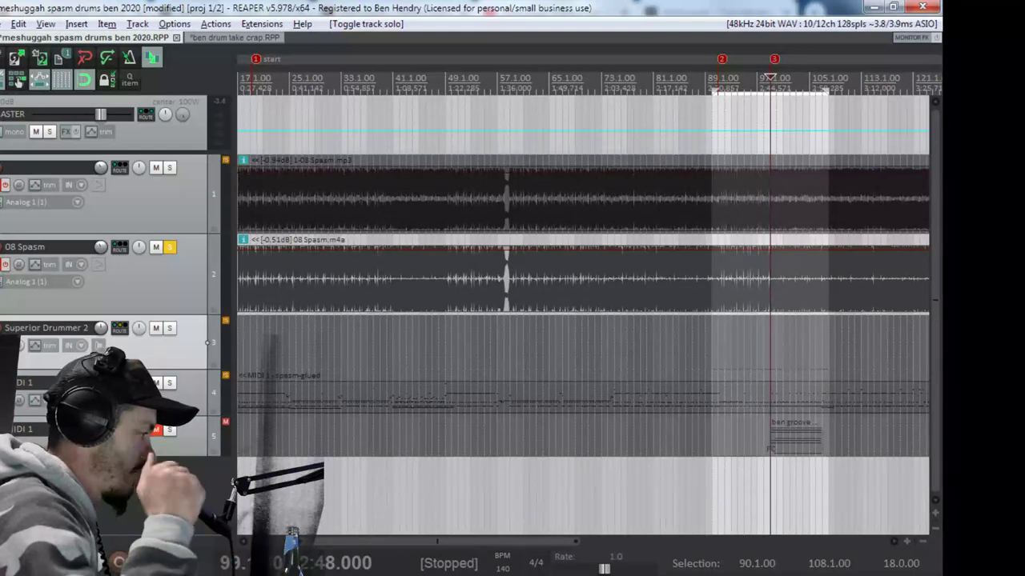
pyautogui.press('Escape')
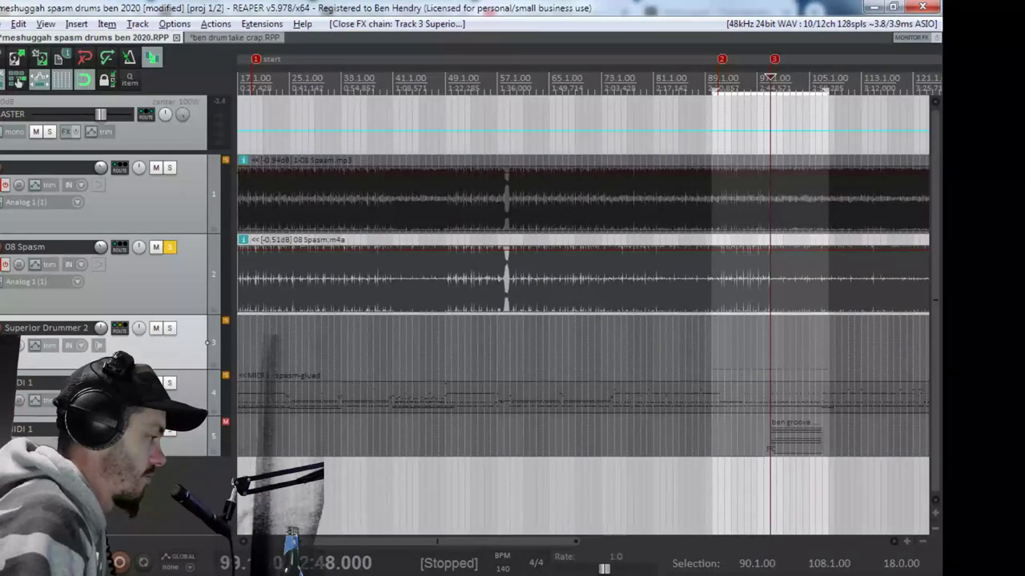
# Check the Spasm Snare/Tom Break instrumental-section groove in Groove Scribe, then return to REAPER
pyautogui.hotkey('alt', 'Tab')
pyautogui.click(239, 22)
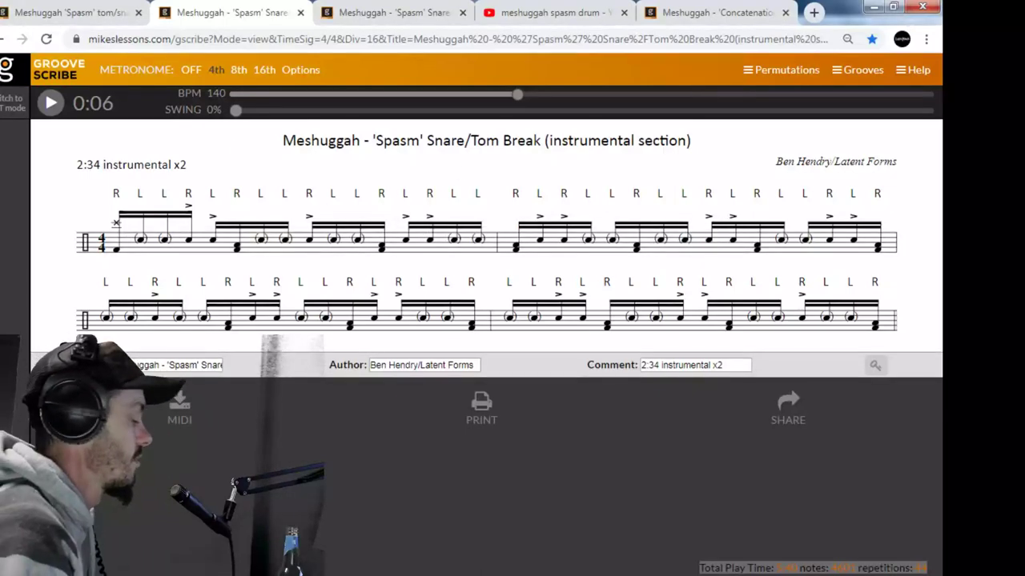
pyautogui.hotkey('alt', 'Tab')
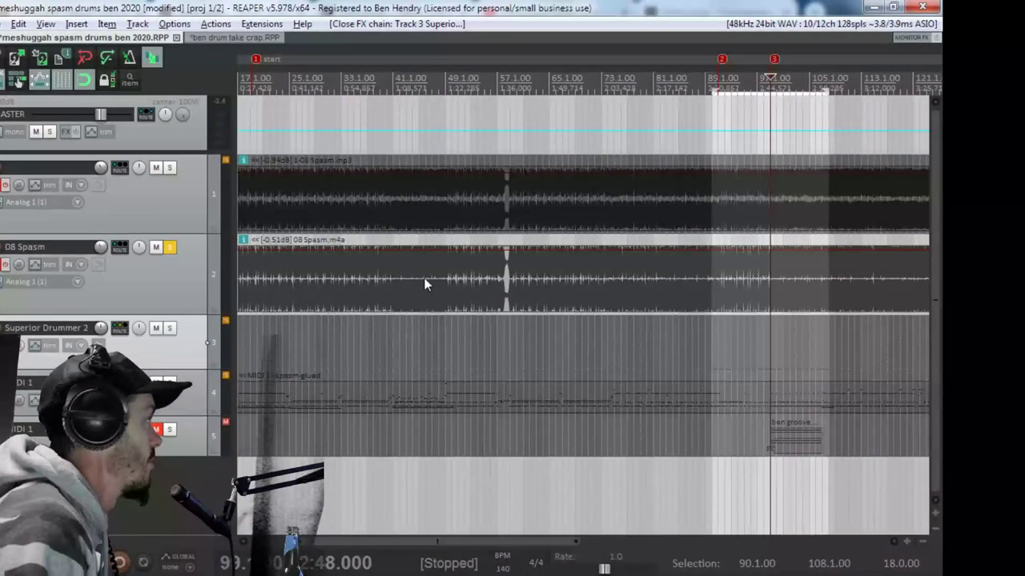
# Switch to the recorded drum take project and play it with its kit video showing
pyautogui.click(235, 37)
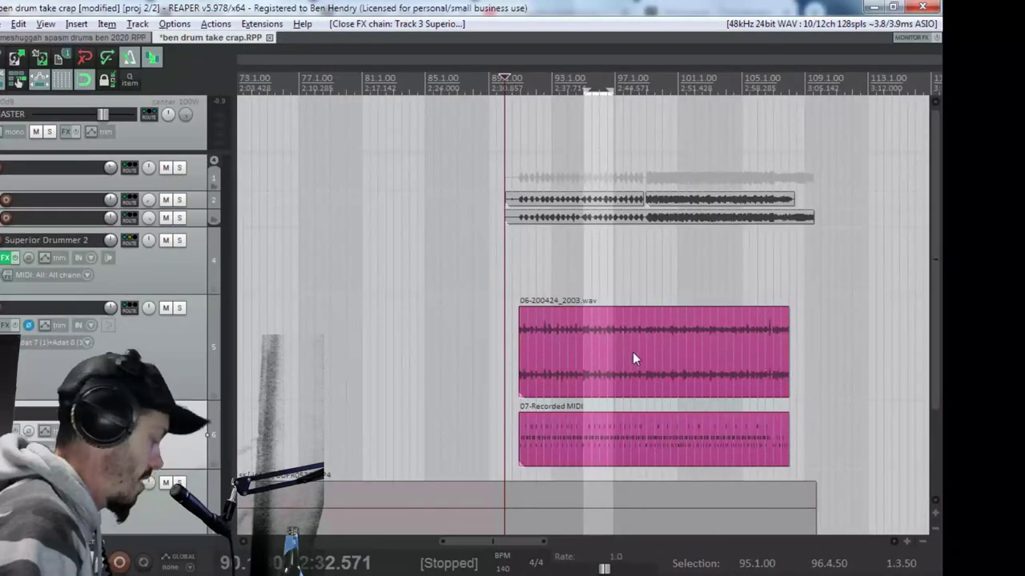
pyautogui.press('XF86AudioPlay')
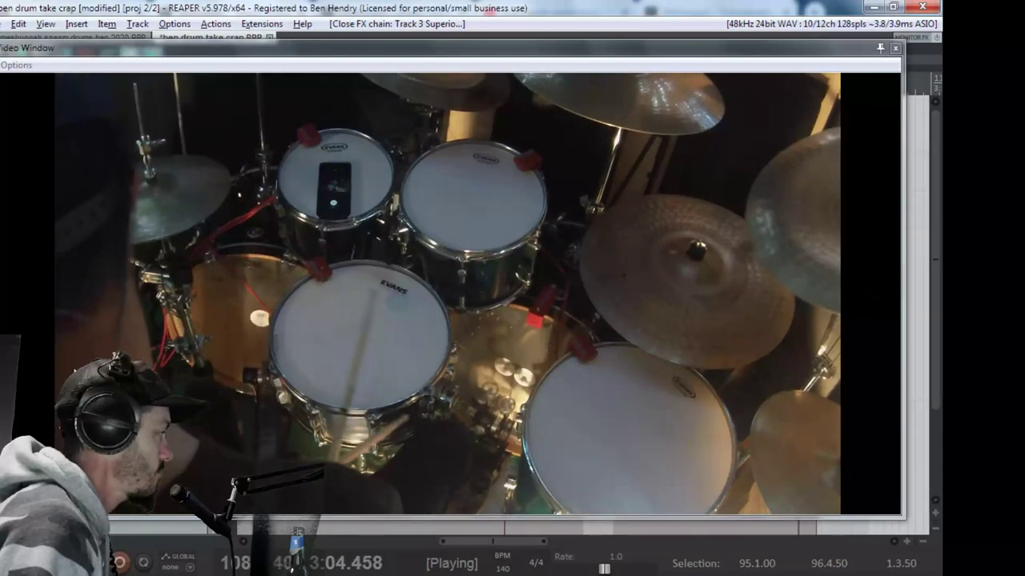
# Slow the drum take to a 0.6865 play rate, play it with video, stop, and close the video
pyautogui.press('space')
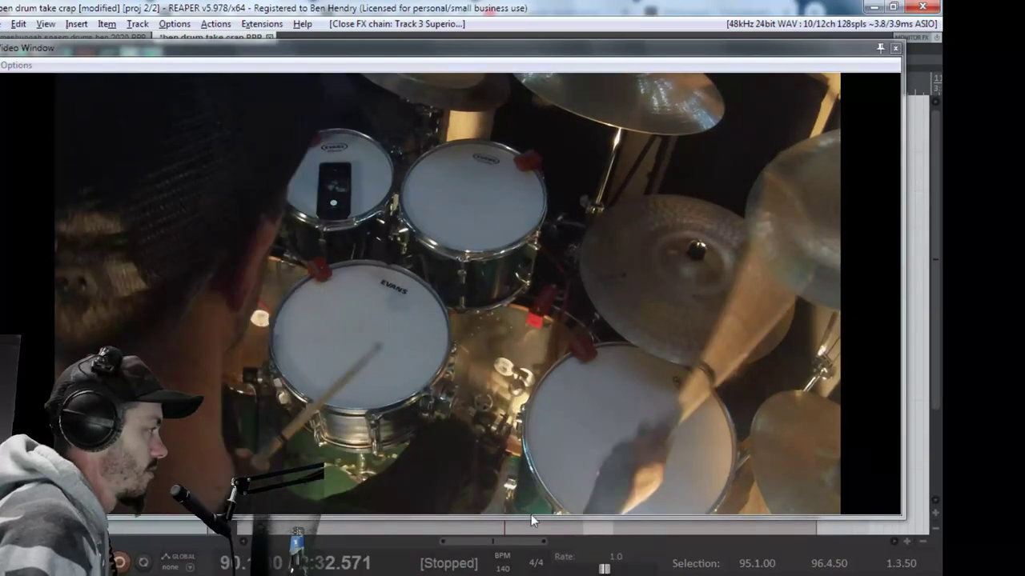
pyautogui.moveTo(595, 557); pyautogui.dragTo(585, 560)
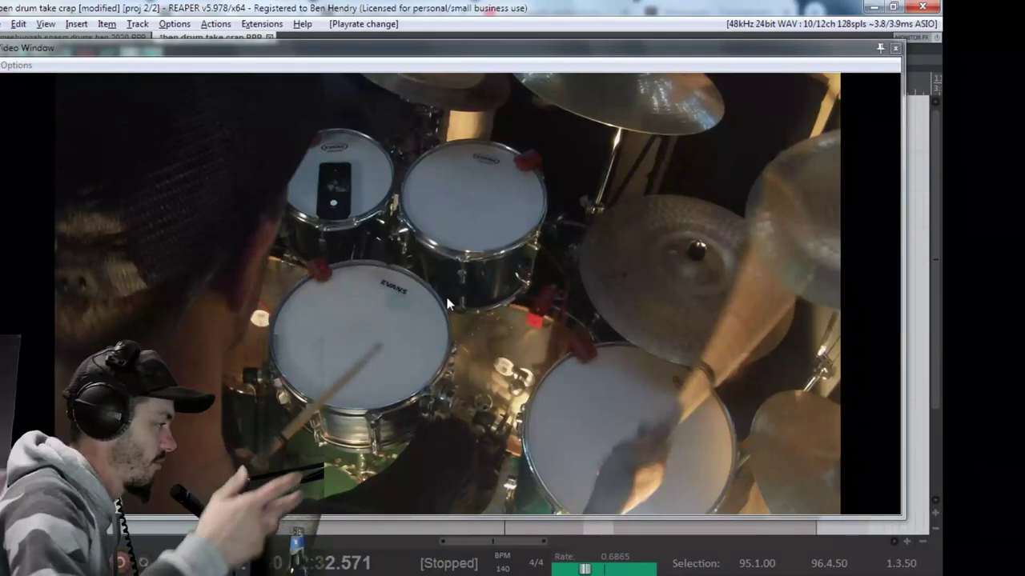
pyautogui.press('space')
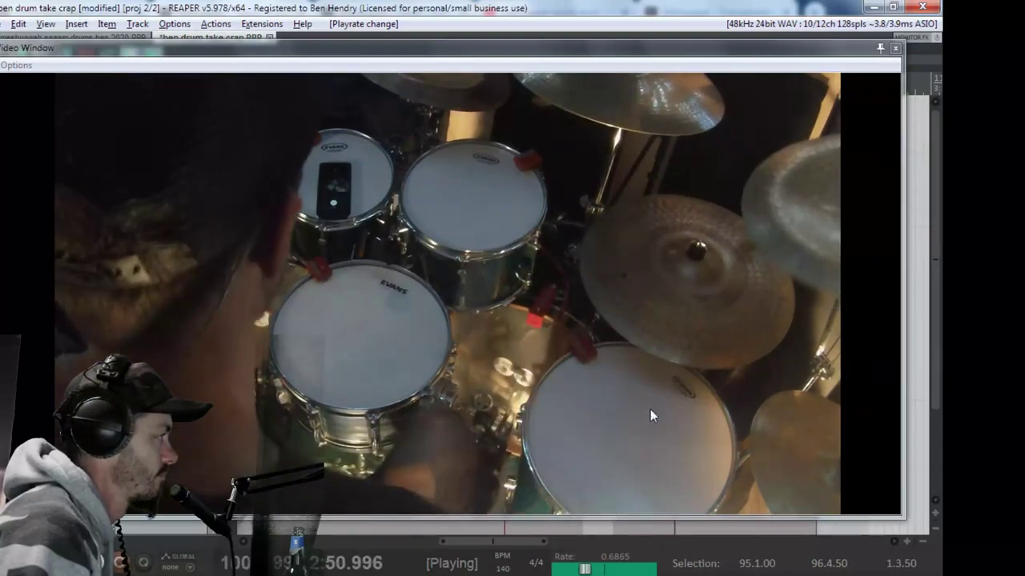
pyautogui.press('space')
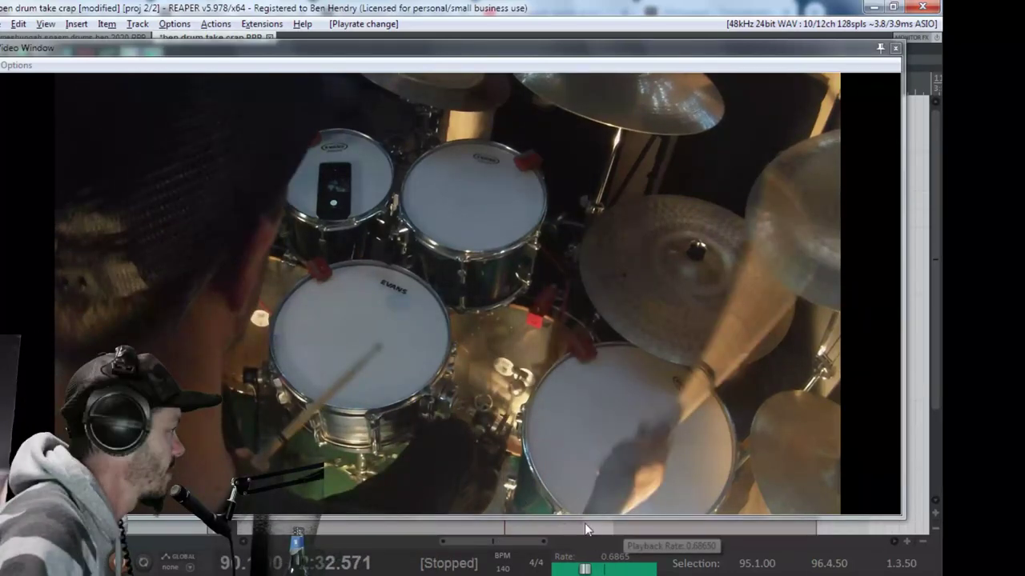
pyautogui.click(895, 49)
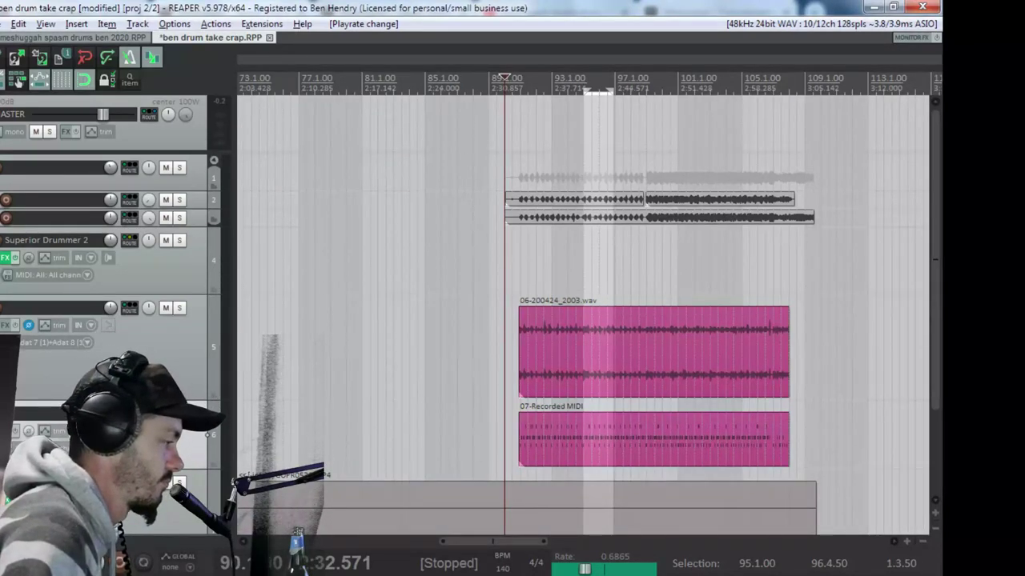
# Switch to GrooveScribe and flip through the open Spasm break transcriptions
pyautogui.hotkey('alt', 'Tab')
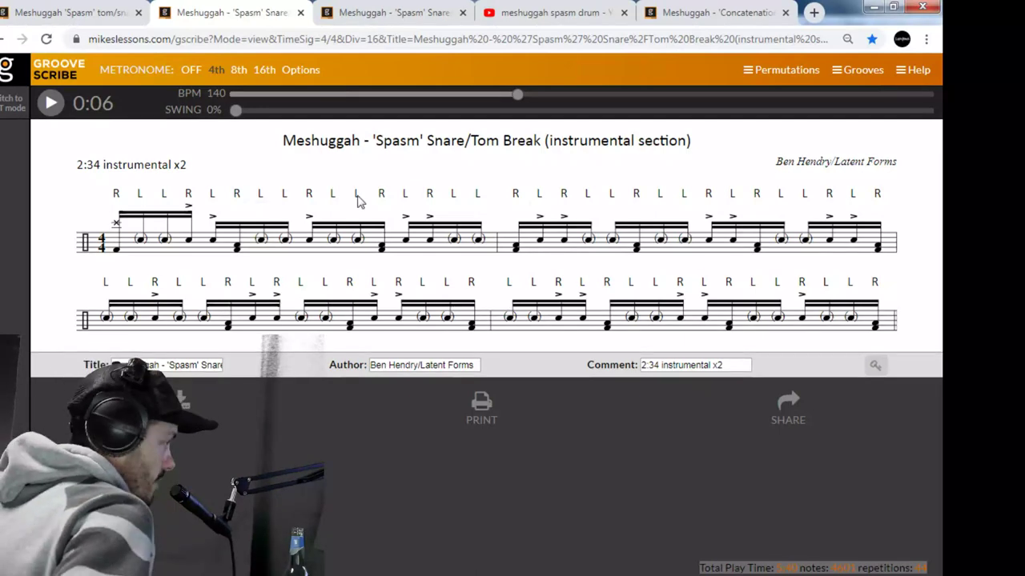
pyautogui.click(84, 14)
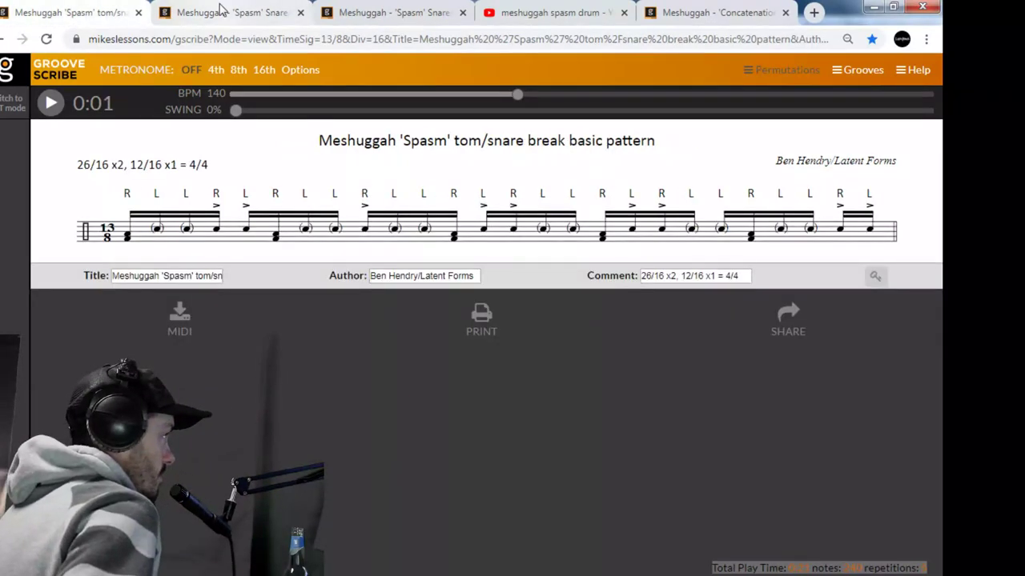
pyautogui.hotkey('ctrl', 'Tab')
pyautogui.hotkey('ctrl', 'Tab')
pyautogui.click(124, 14)
pyautogui.hotkey('ctrl', 'Tab')
pyautogui.hotkey('ctrl', 'Tab')
pyautogui.click(51, 16)
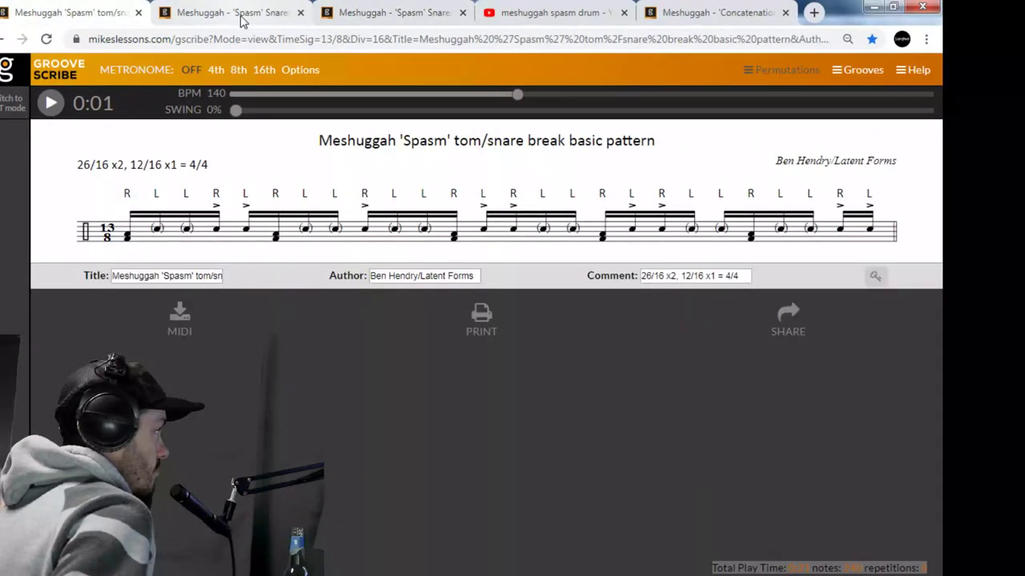
pyautogui.click(237, 14)
pyautogui.click(404, 16)
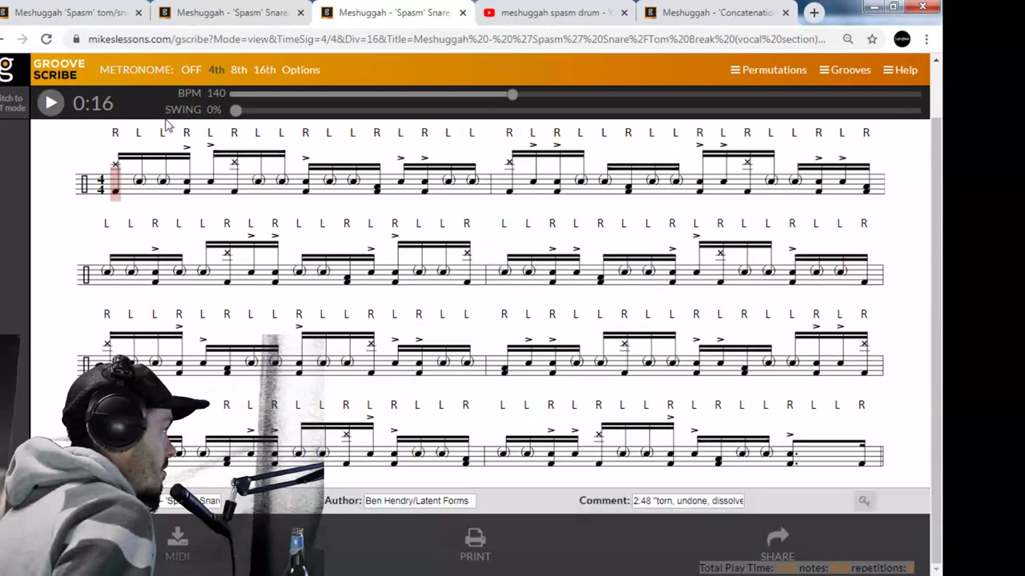
# Compare the 13/8 basic pattern against the 2:34 instrumental and vocal section transcriptions
pyautogui.click(84, 21)
pyautogui.click(229, 13)
pyautogui.click(80, 13)
pyautogui.click(232, 13)
pyautogui.click(410, 14)
pyautogui.click(240, 13)
pyautogui.click(78, 13)
pyautogui.click(233, 13)
pyautogui.click(325, 13)
pyautogui.click(241, 13)
pyautogui.click(80, 12)
# Flip through the breaks again, ending on the 13/8 tom/snare basic pattern and selecting its address
pyautogui.click(234, 14)
pyautogui.click(389, 14)
pyautogui.click(240, 15)
pyautogui.click(84, 13)
pyautogui.click(225, 14)
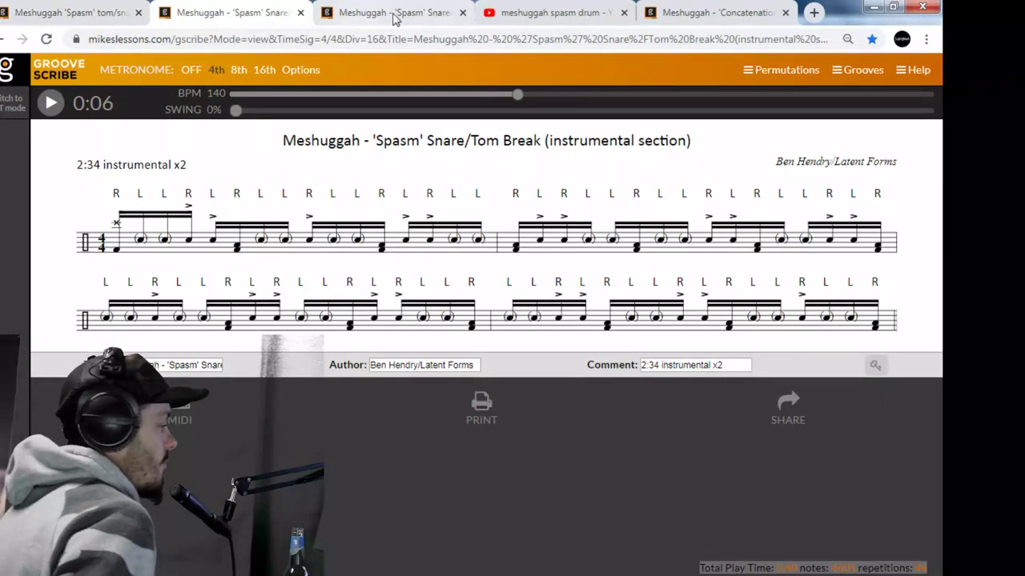
pyautogui.click(102, 14)
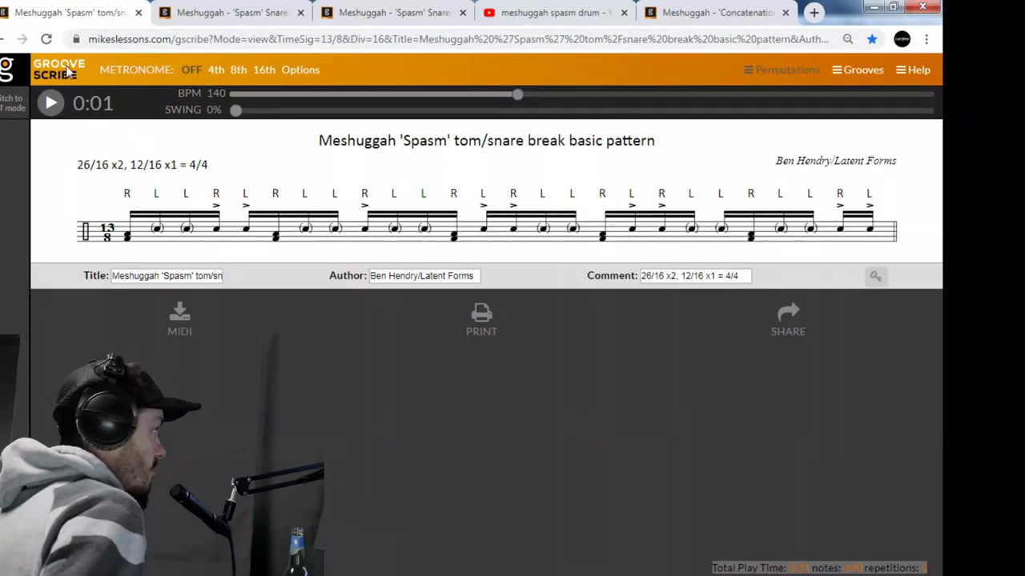
pyautogui.click(128, 42)
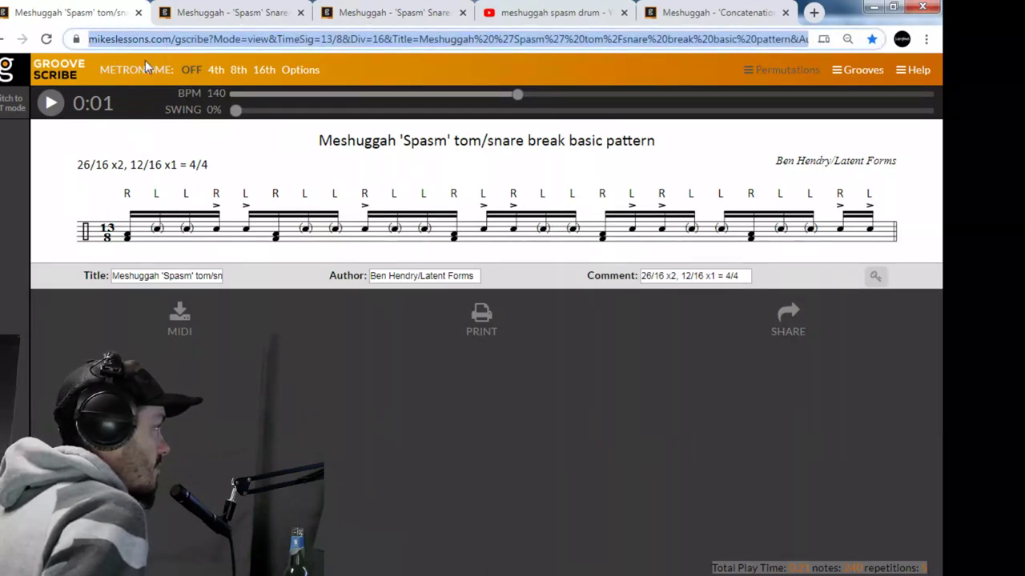
pyautogui.rightClick(623, 44)
pyautogui.click(663, 116)
pyautogui.hotkey('alt', 'Tab')
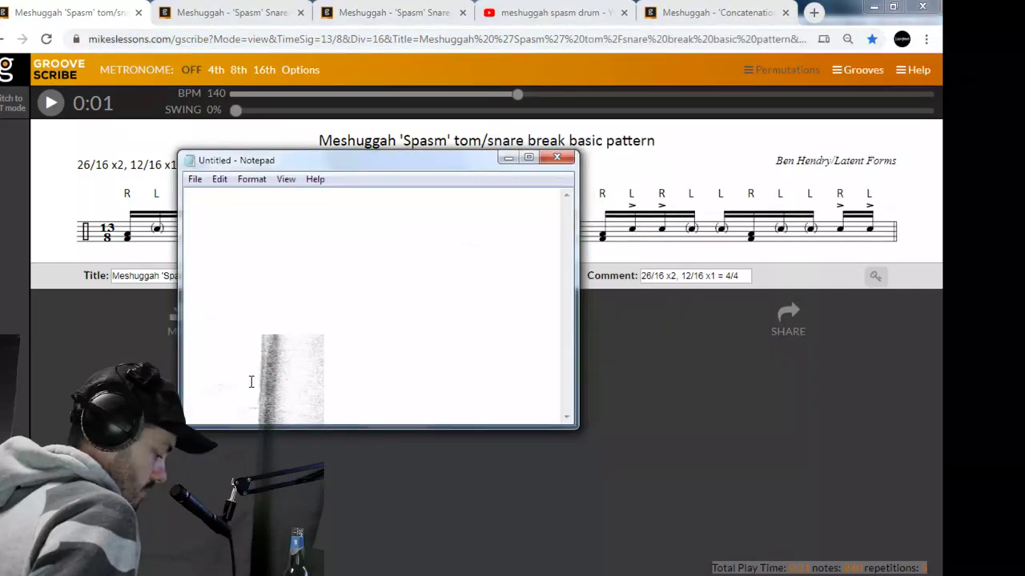
pyautogui.hotkey('ctrl', 'v')
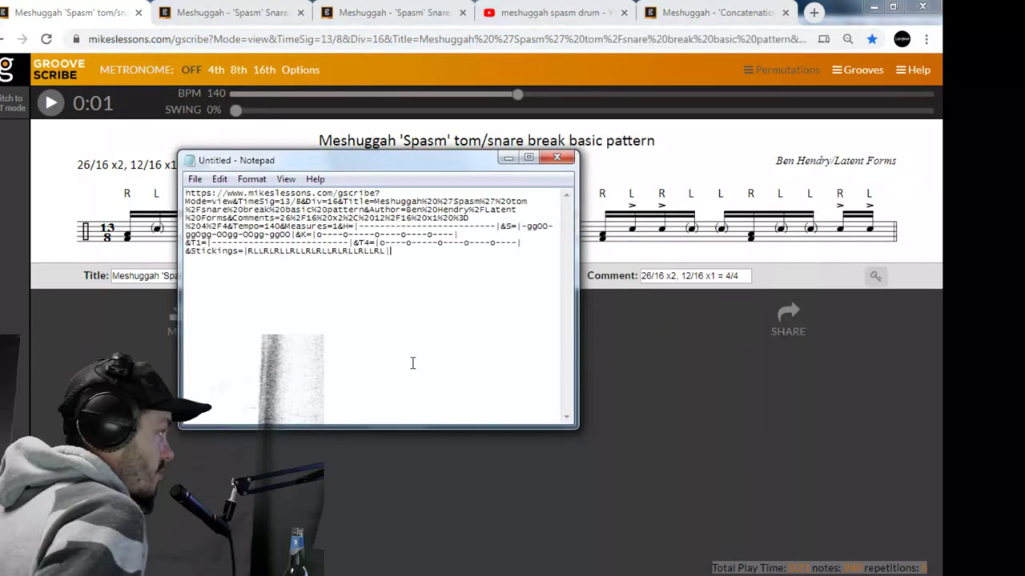
pyautogui.click(535, 159)
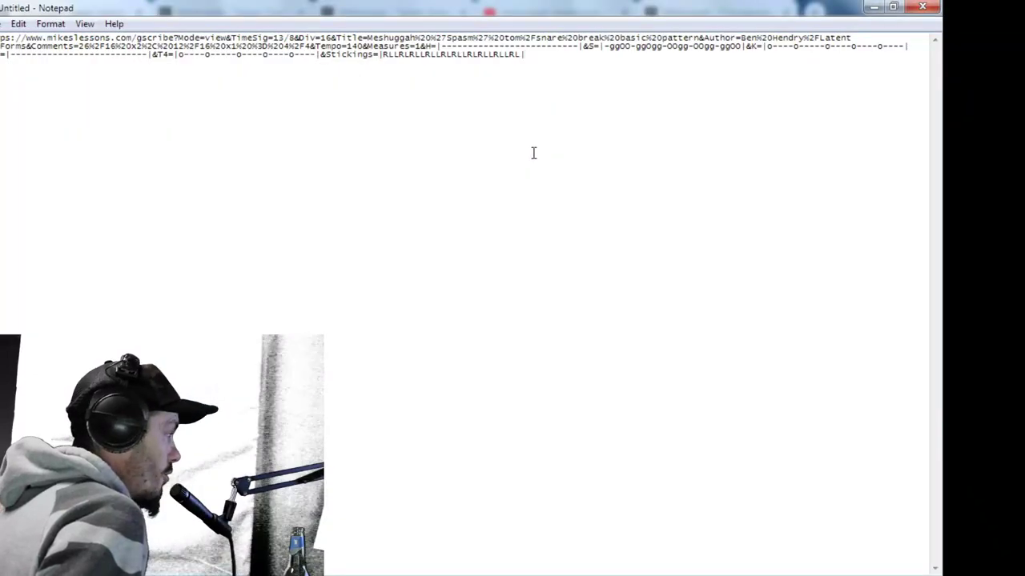
pyautogui.moveTo(449, 3); pyautogui.dragTo(473, 190)
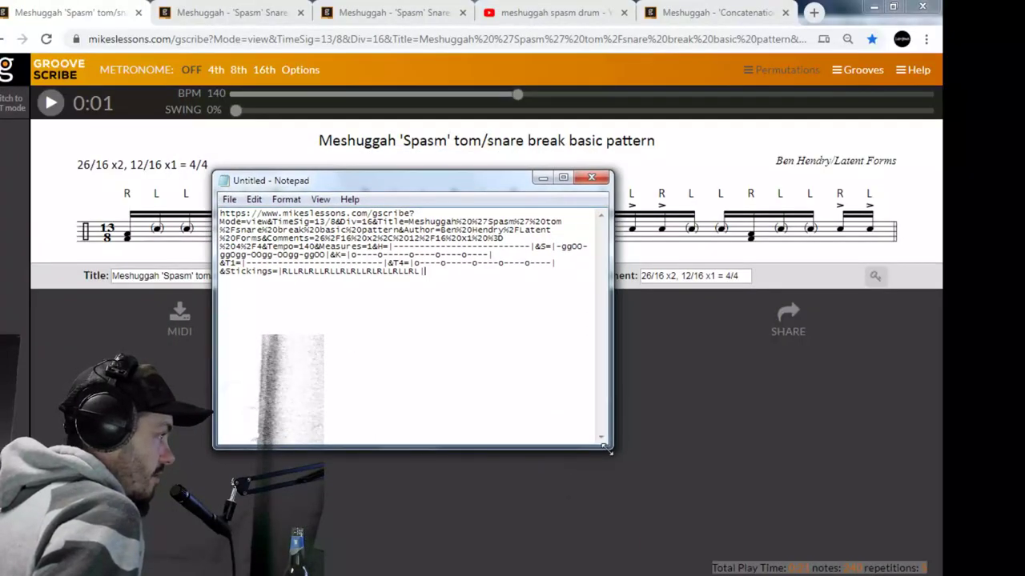
pyautogui.moveTo(607, 449); pyautogui.dragTo(677, 498)
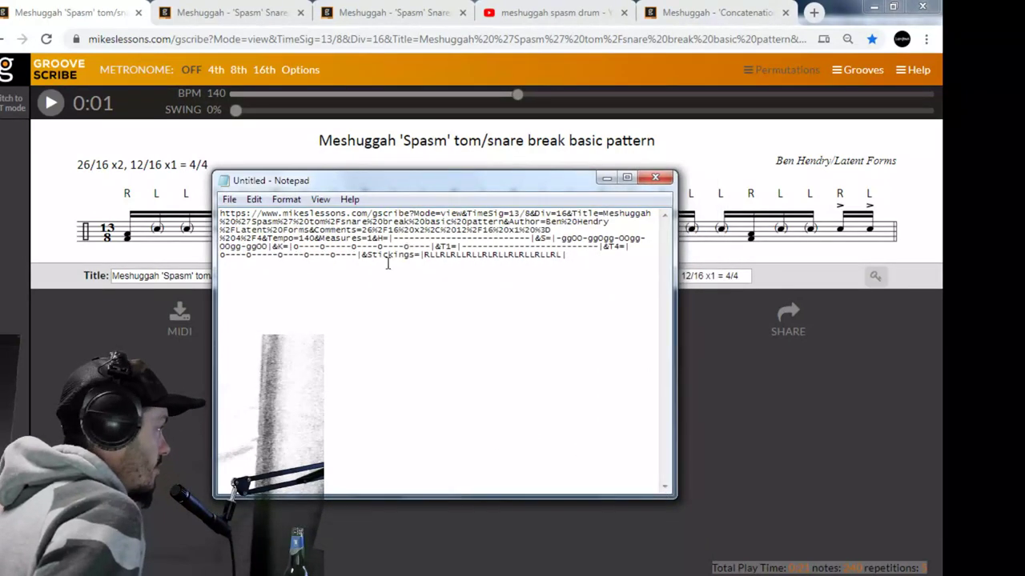
pyautogui.moveTo(579, 233); pyautogui.dragTo(220, 212)
pyautogui.click(522, 265)
pyautogui.moveTo(522, 265); pyautogui.dragTo(272, 222)
pyautogui.hotkey('ctrl', 'a')
pyautogui.moveTo(486, 255); pyautogui.dragTo(492, 254)
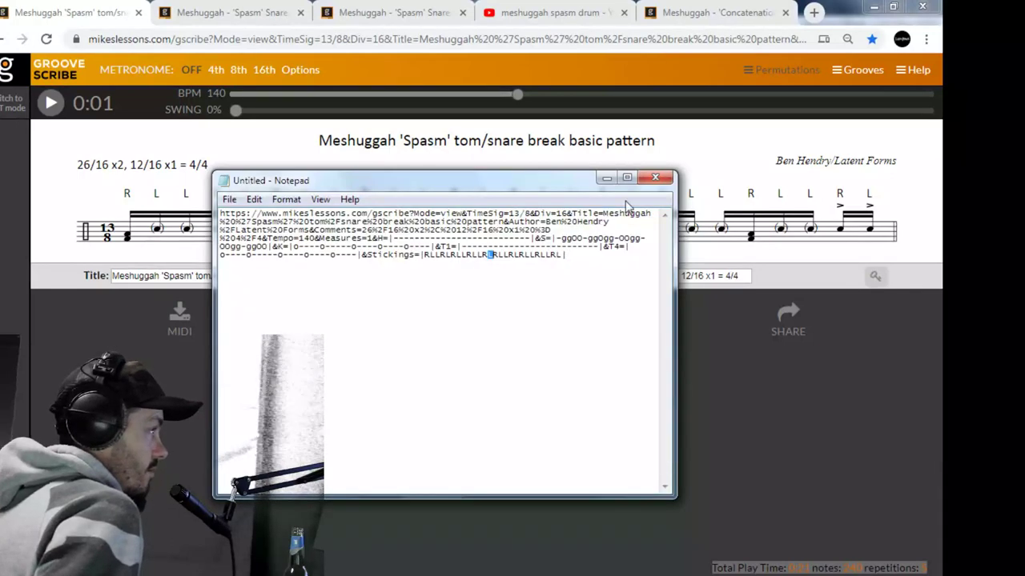
pyautogui.click(654, 177)
pyautogui.click(484, 298)
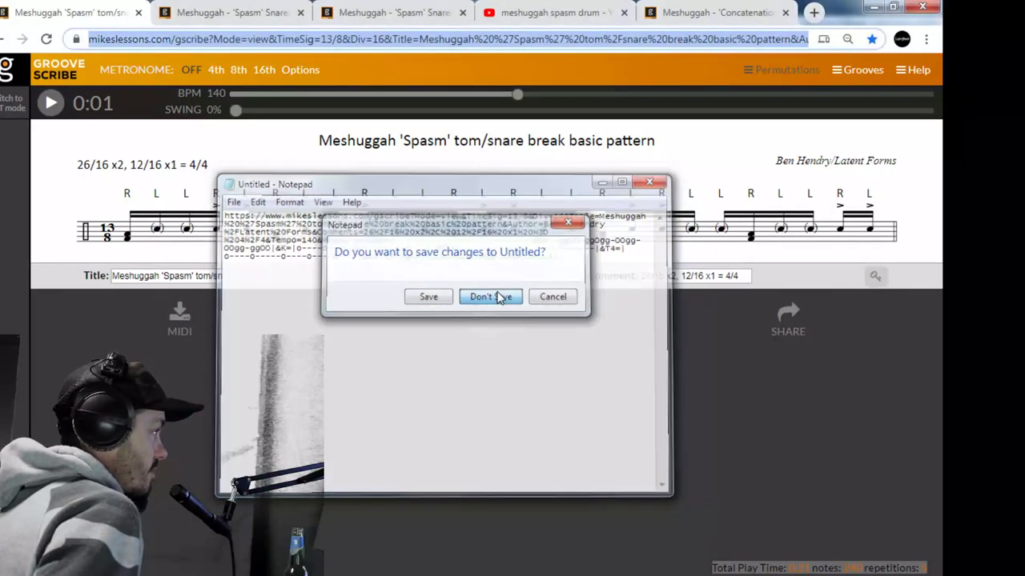
# Flip between the instrumental, vocal and basic-pattern transcriptions, then go to YouTube's 'meshuggah spasm drum' results
pyautogui.click(213, 20)
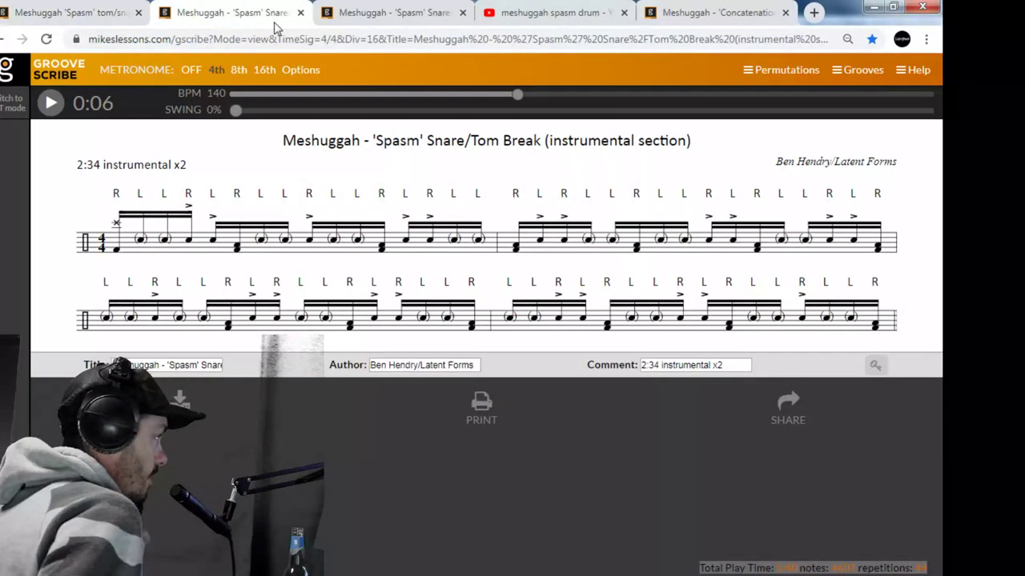
pyautogui.click(428, 20)
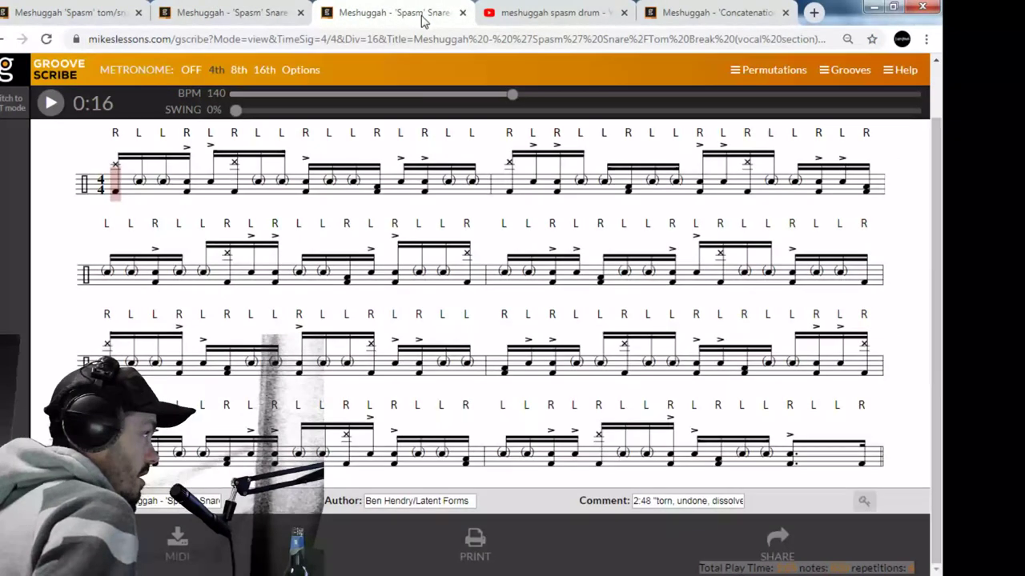
pyautogui.click(80, 14)
pyautogui.click(241, 20)
pyautogui.click(76, 16)
pyautogui.click(216, 13)
pyautogui.click(324, 14)
pyautogui.click(256, 12)
pyautogui.click(128, 14)
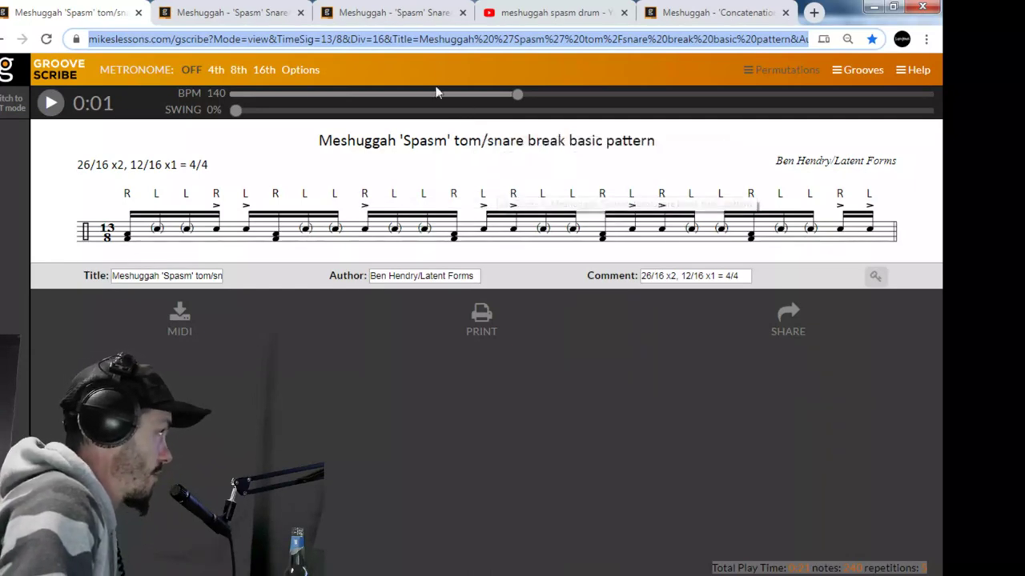
pyautogui.click(570, 14)
pyautogui.scroll(-2, 264, 344)
pyautogui.scroll(-1, 390, 396)
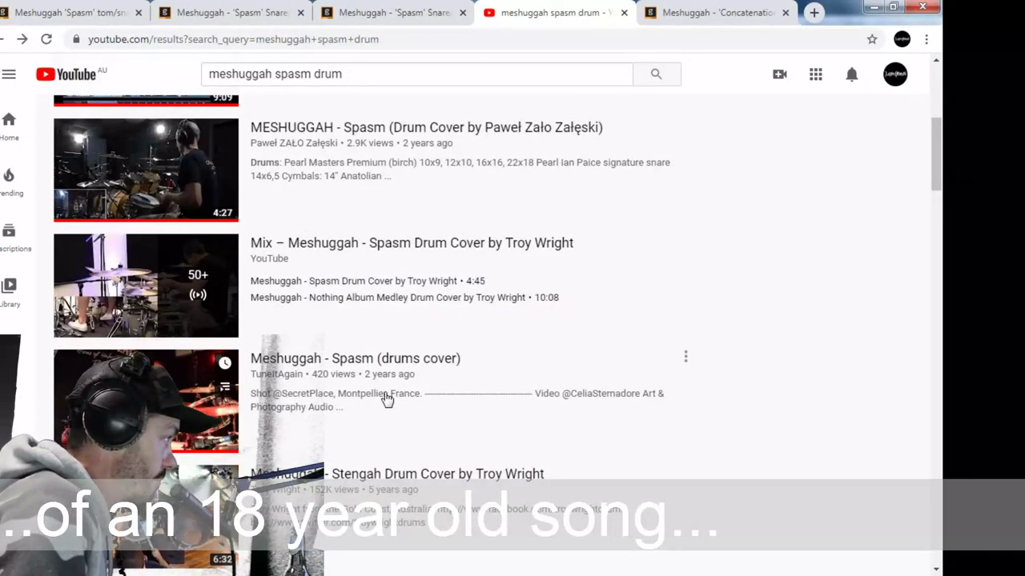
pyautogui.scroll(3, 389, 405)
pyautogui.scroll(-3, 389, 405)
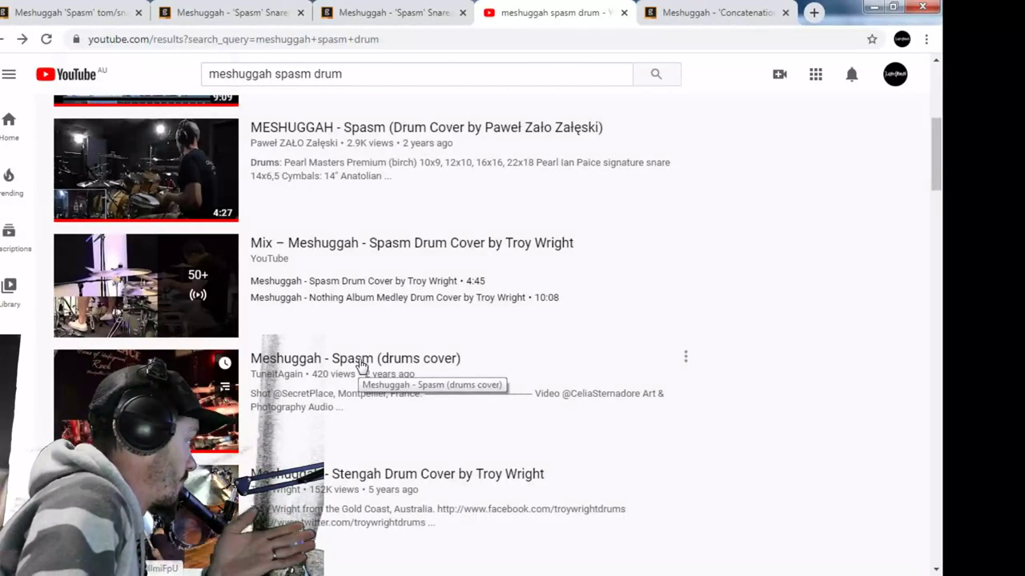
pyautogui.scroll(2, 360, 365)
pyautogui.scroll(-1, 360, 365)
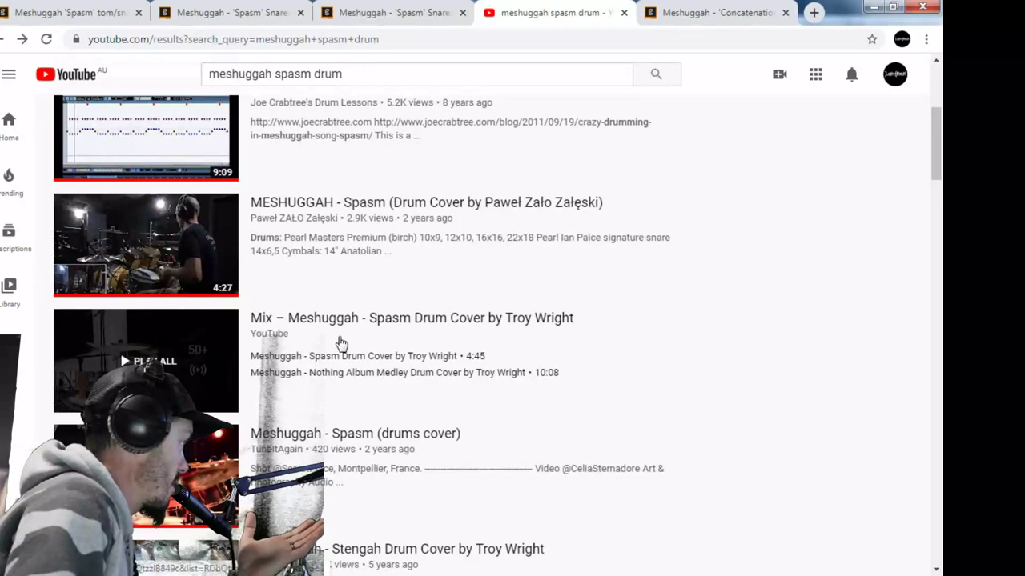
pyautogui.scroll(2, 341, 343)
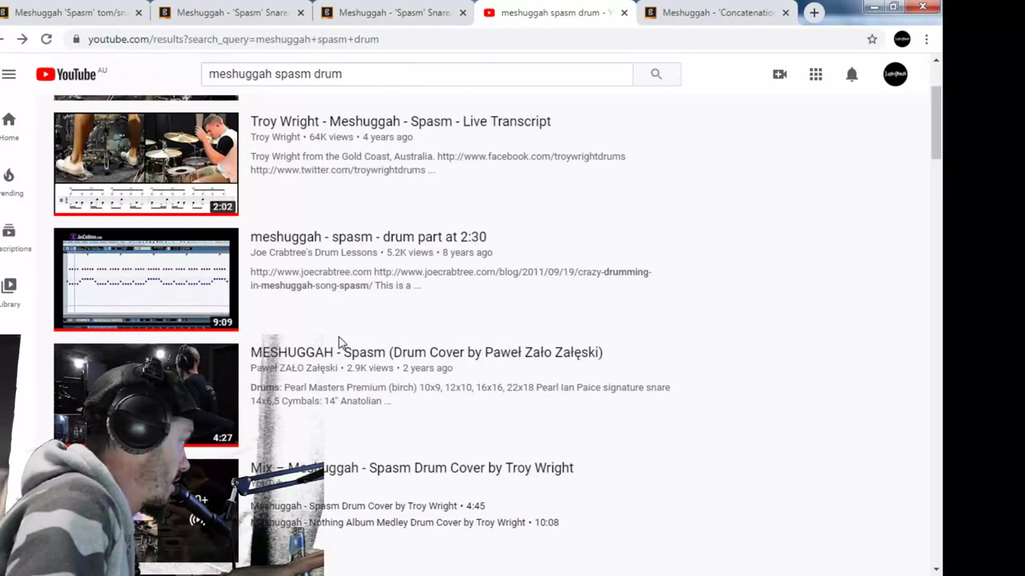
pyautogui.scroll(2, 370, 375)
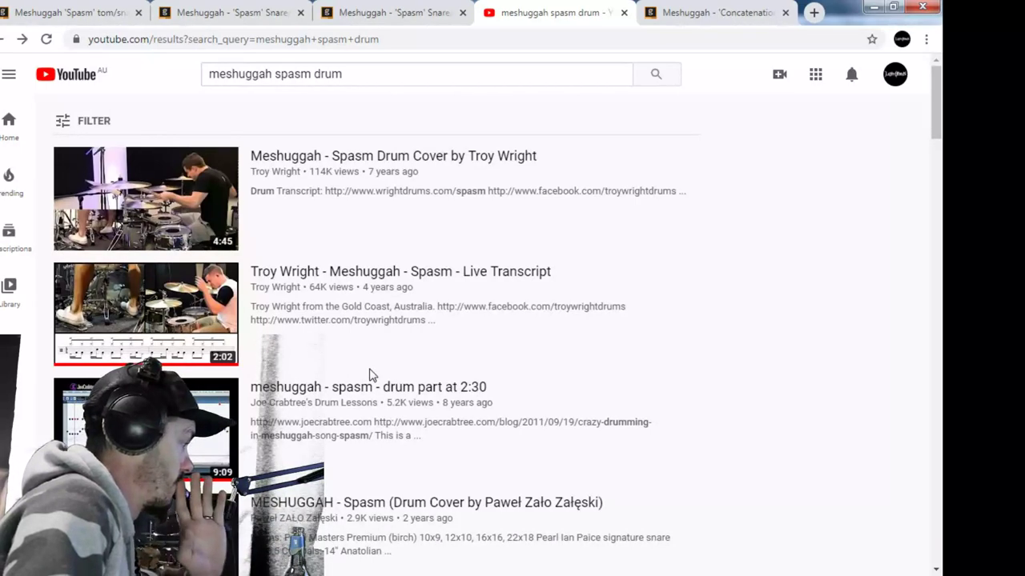
pyautogui.scroll(-3, 370, 375)
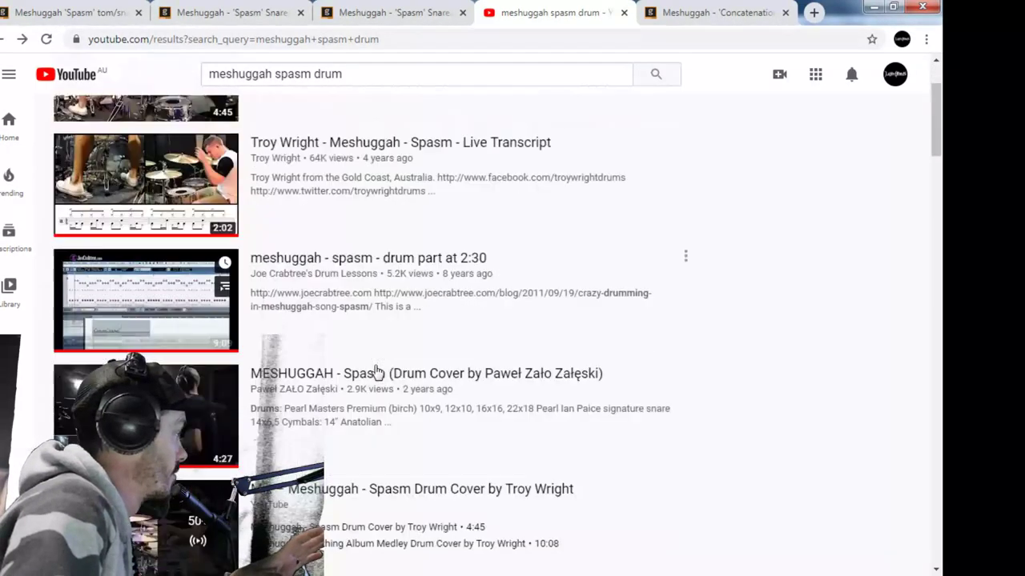
pyautogui.scroll(3, 377, 373)
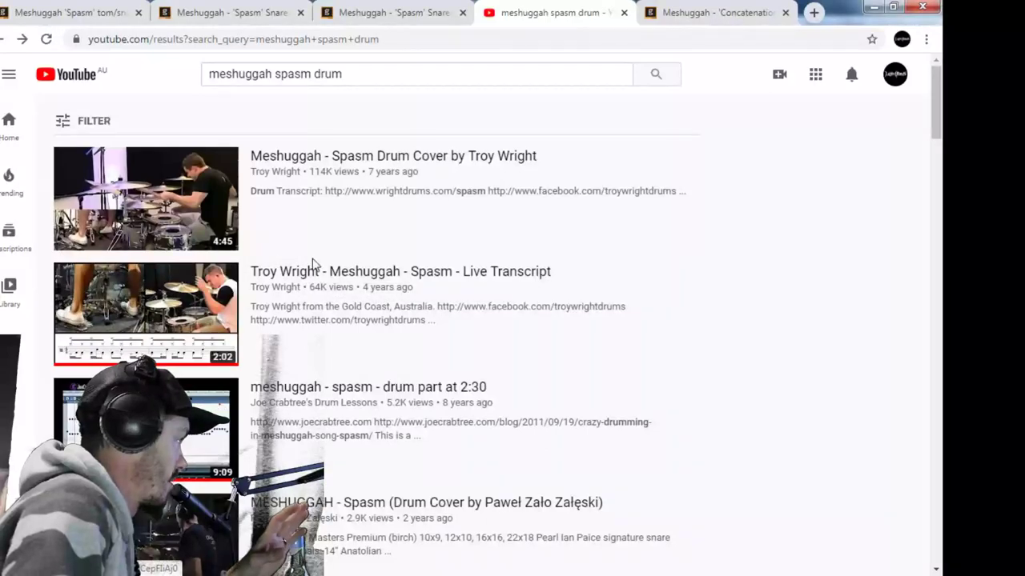
pyautogui.scroll(-2, 328, 272)
pyautogui.scroll(-3, 187, 299)
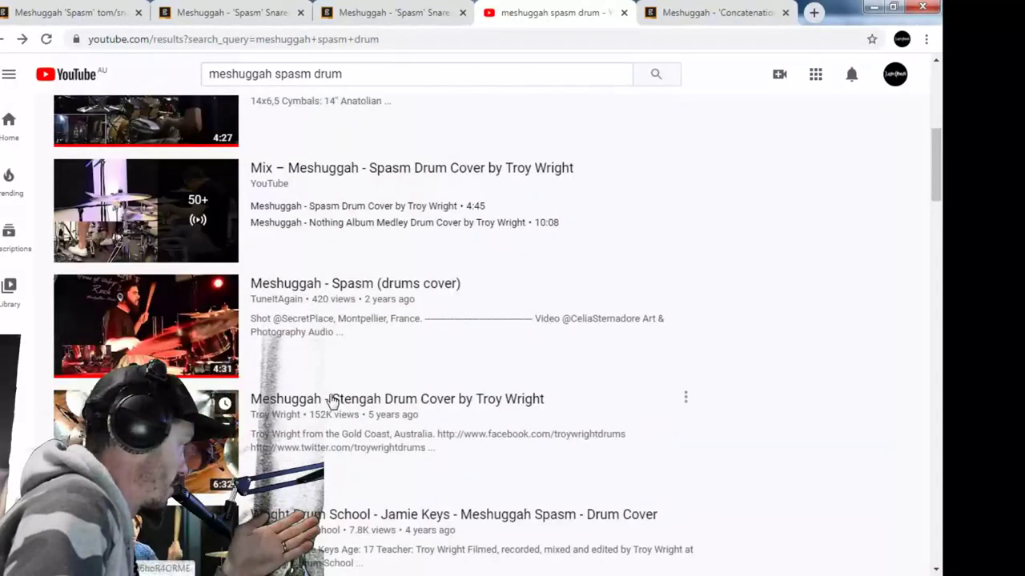
pyautogui.scroll(3, 331, 402)
pyautogui.scroll(1, 360, 424)
pyautogui.scroll(-2, 359, 424)
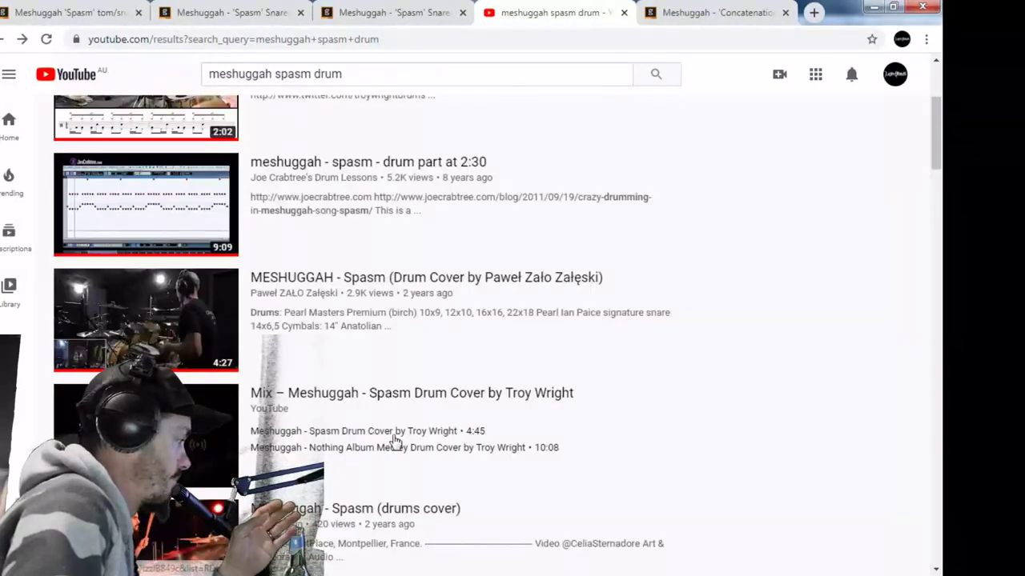
# Pass through the vocal section tab back to the 2:34 instrumental Snare/Tom Break groove
pyautogui.click(458, 14)
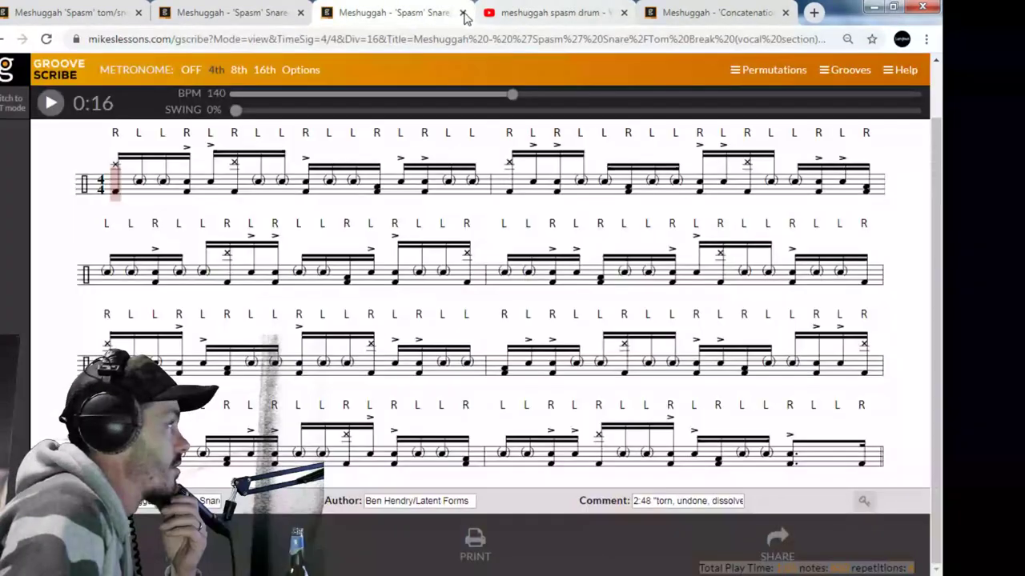
pyautogui.click(242, 22)
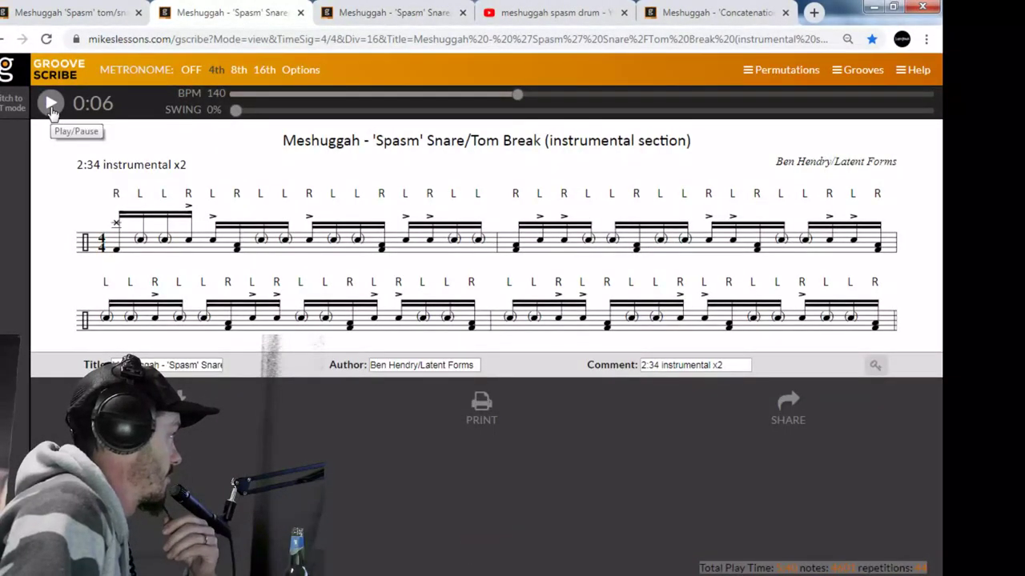